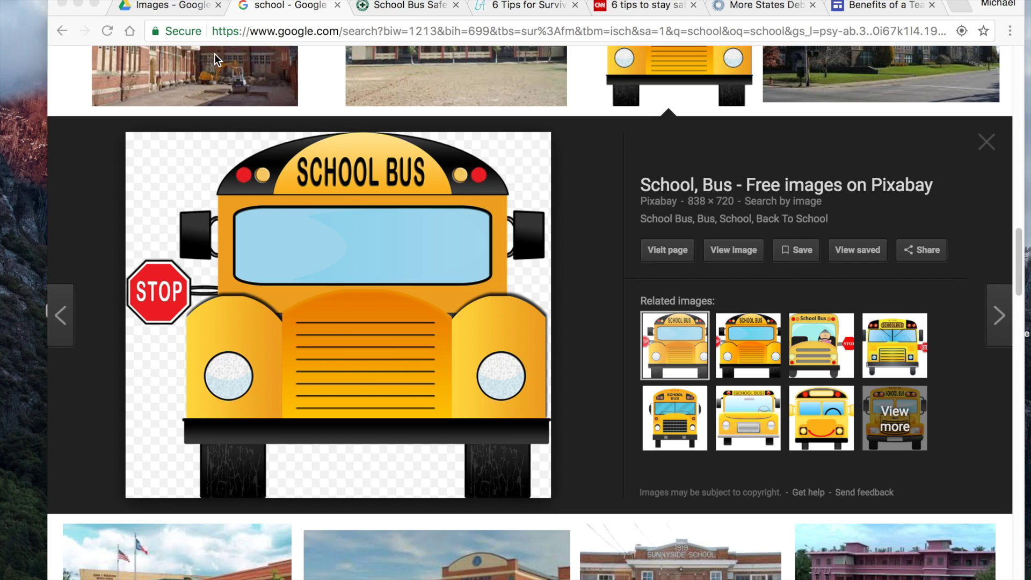
Switch from the Google Images school bus result to the Drive 'Images' folder tab
left_click(175, 7)
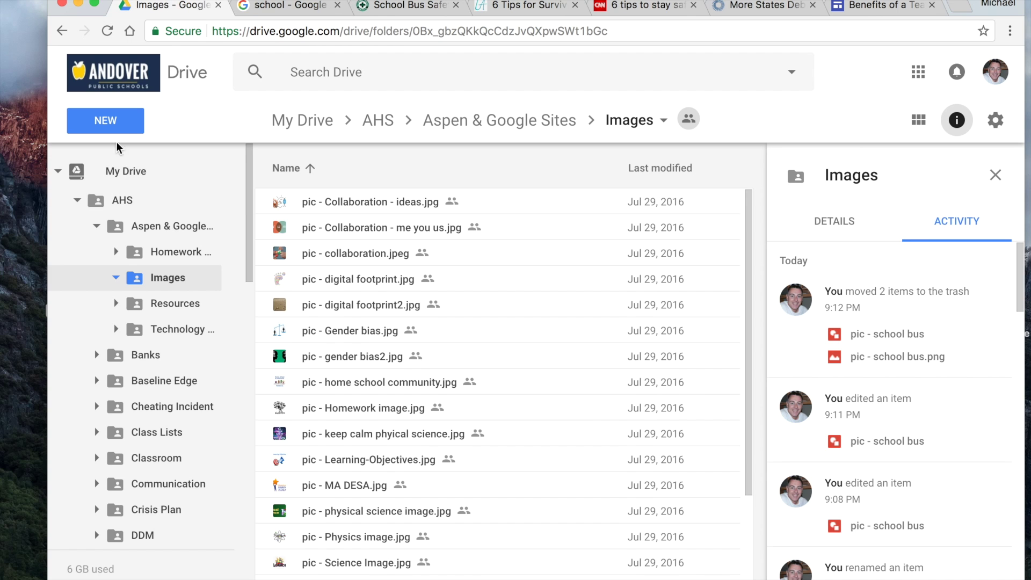
Create a new Google Drawing in the Images folder, keeping the folder's sharing settings
left_click(114, 124)
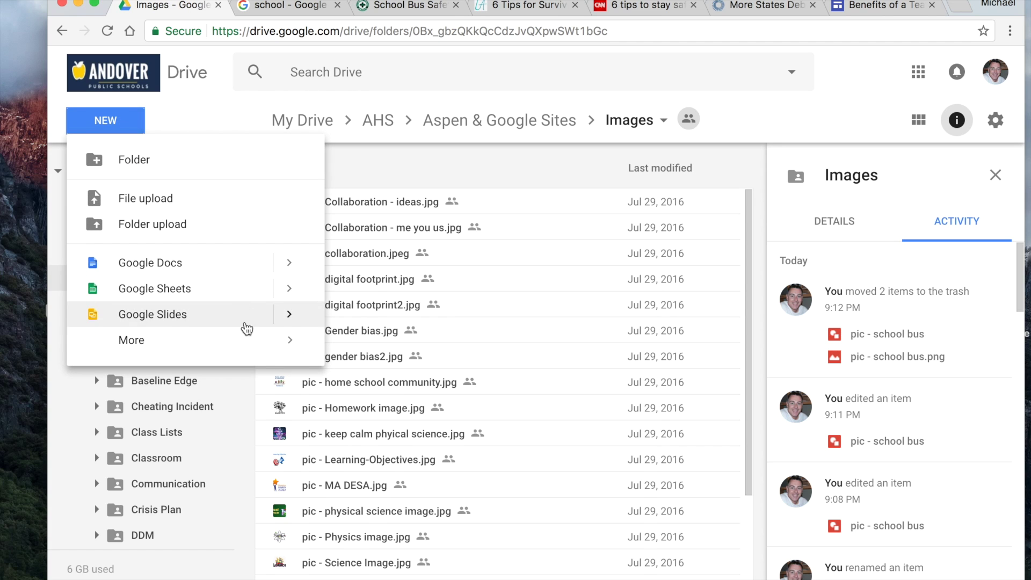
mouse_move(262, 351)
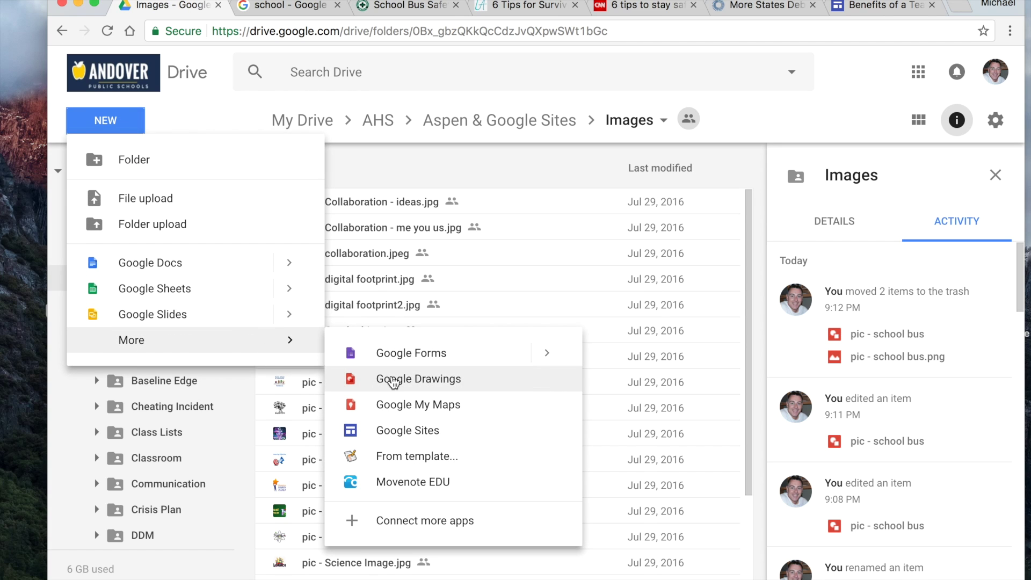
left_click(393, 382)
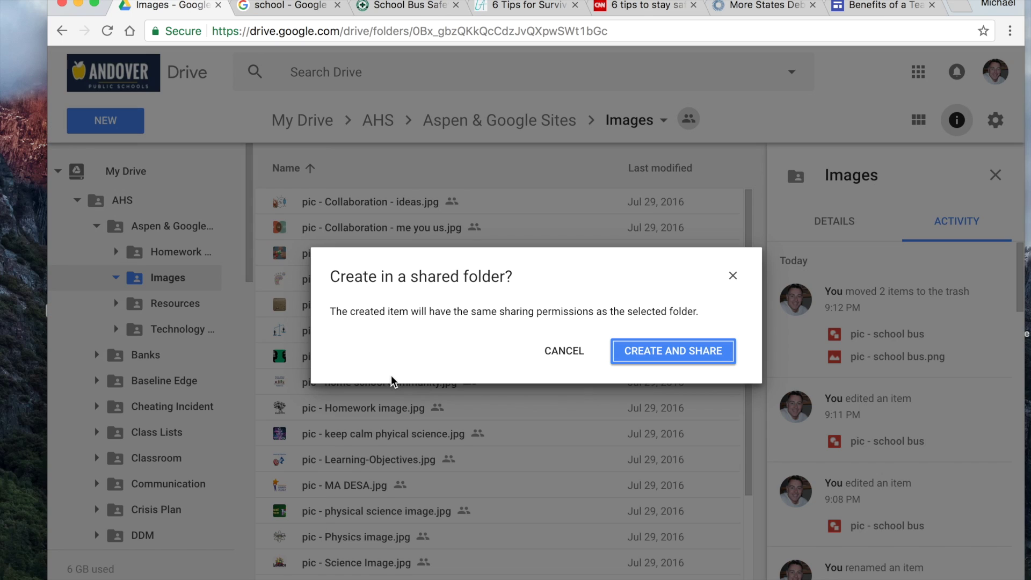
left_click(686, 355)
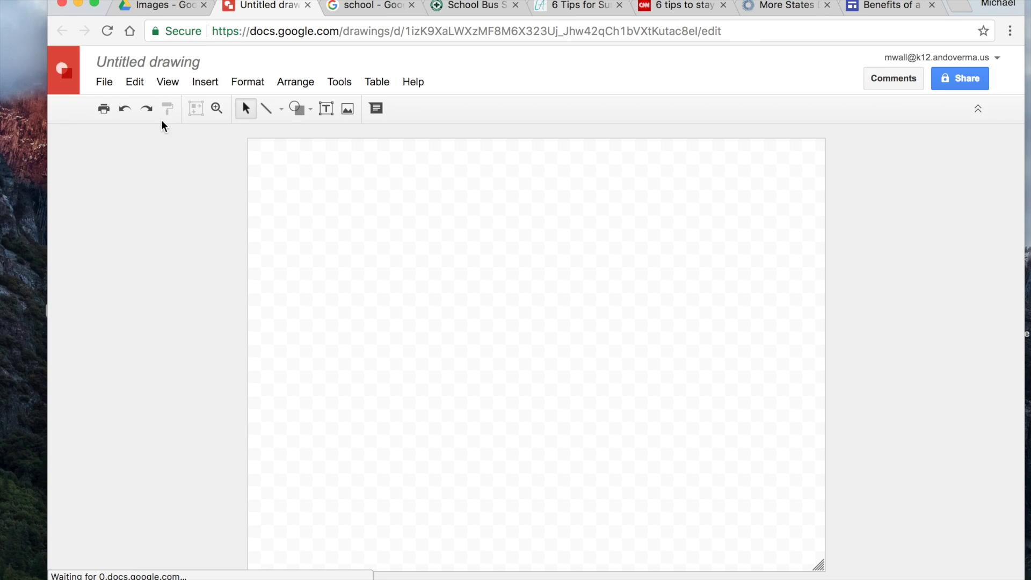
Rename the untitled drawing to 'pic - school bus'
left_click(199, 63)
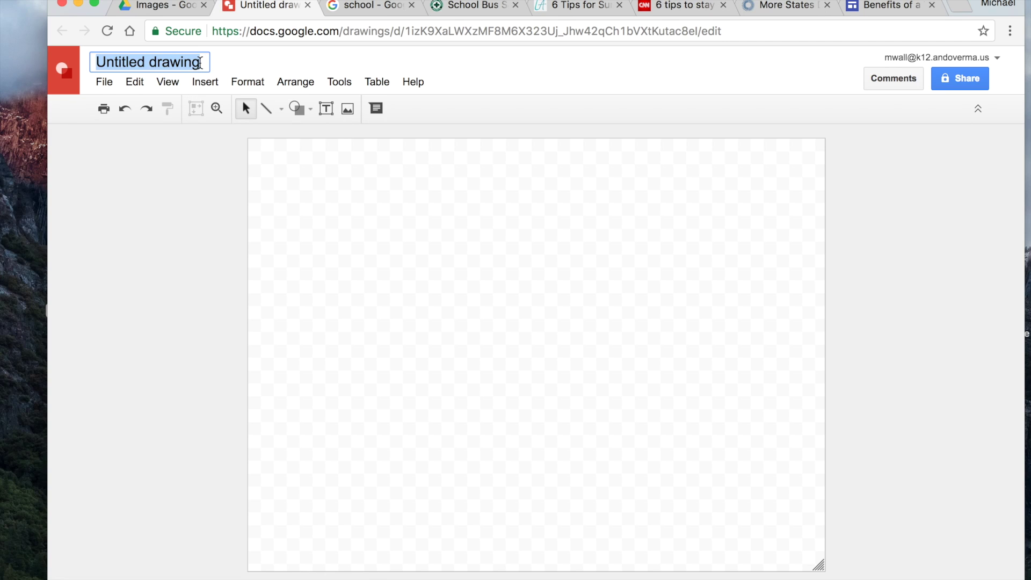
type("pic - ")
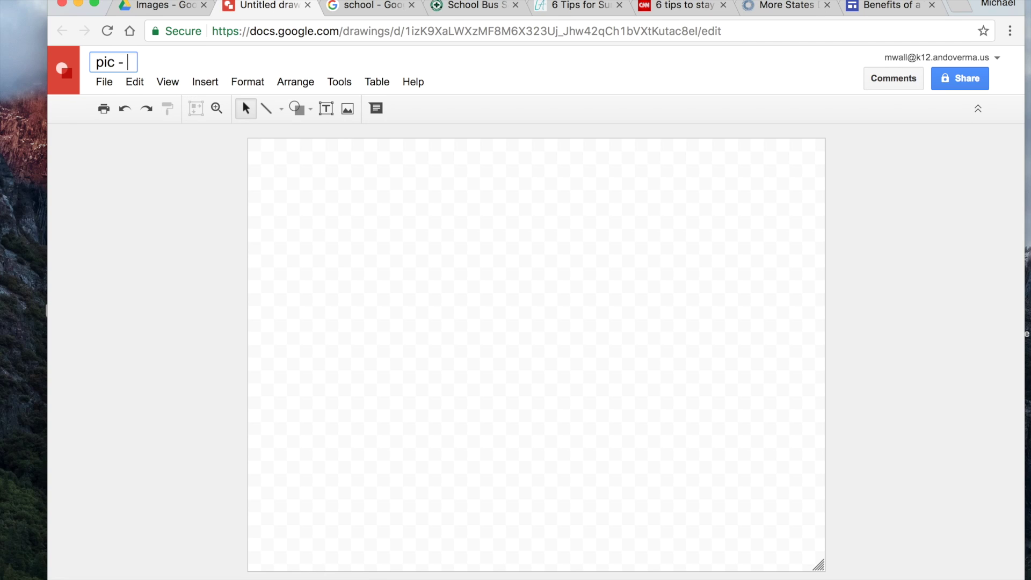
type("school bus")
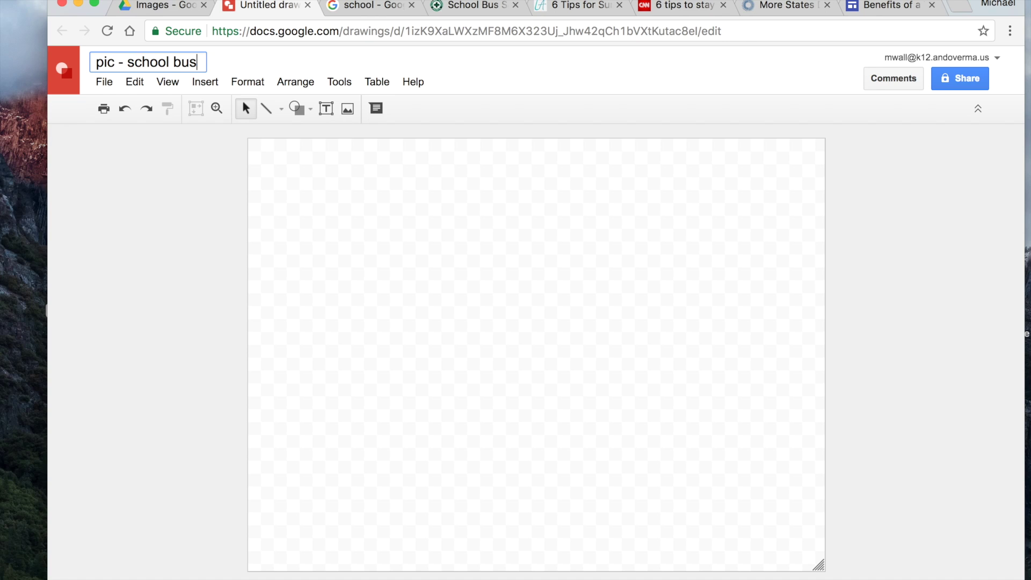
key("Return")
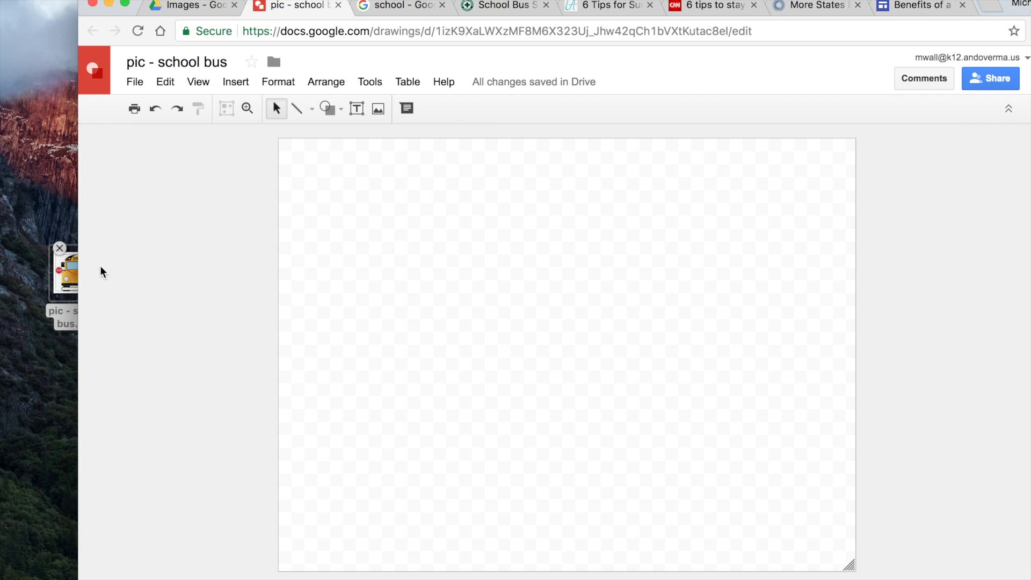
Place the school bus picture at the canvas's top-left corner and narrow the canvas to fit it
left_click_drag(69, 273, 324, 239)
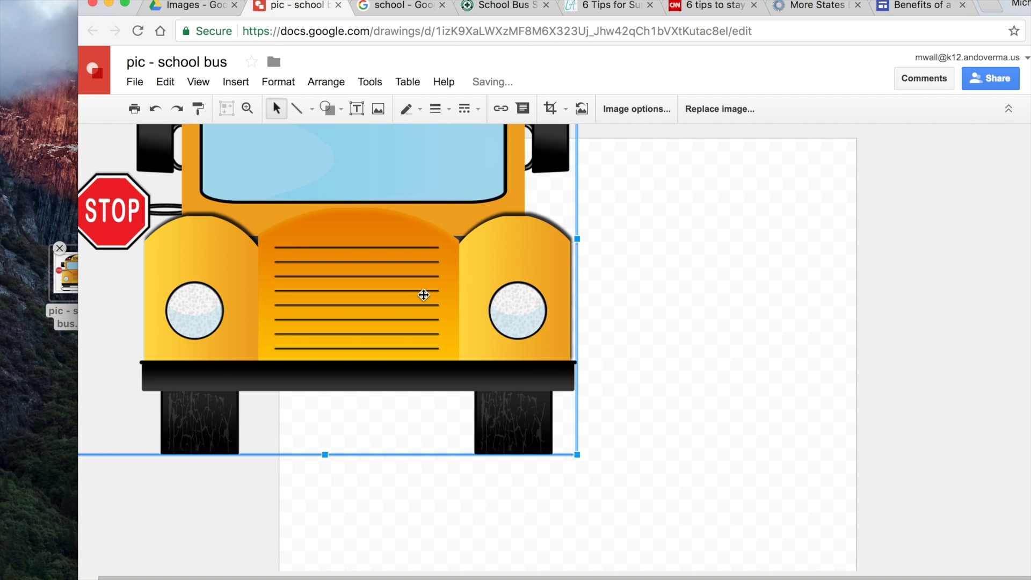
left_click_drag(430, 299, 639, 430)
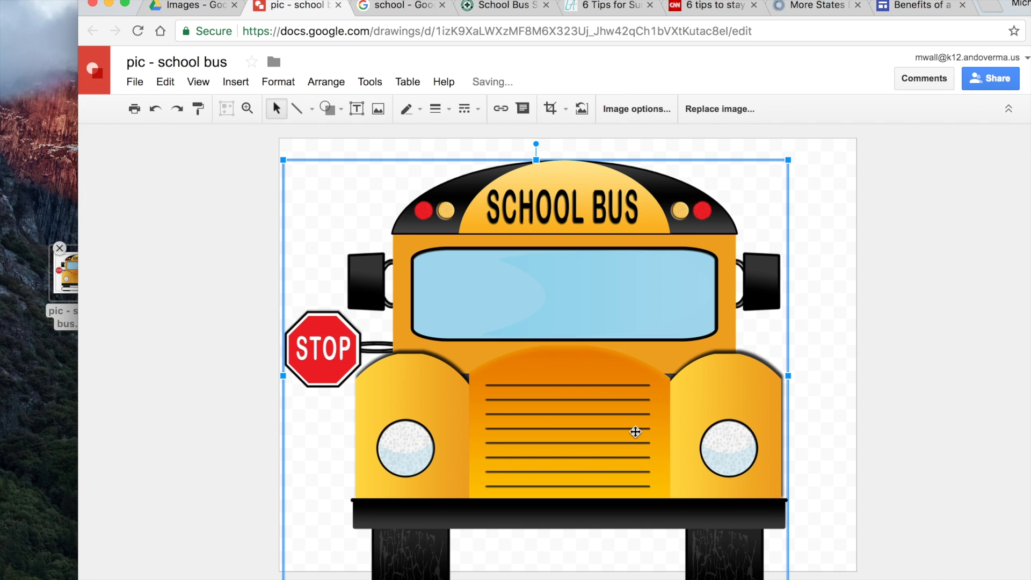
left_click_drag(643, 325, 640, 306)
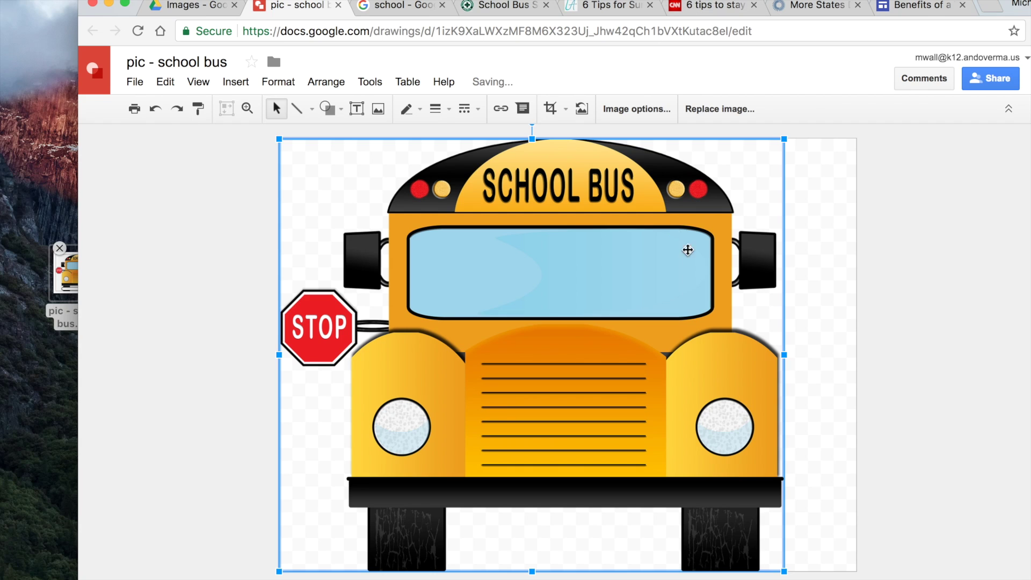
left_click(824, 343)
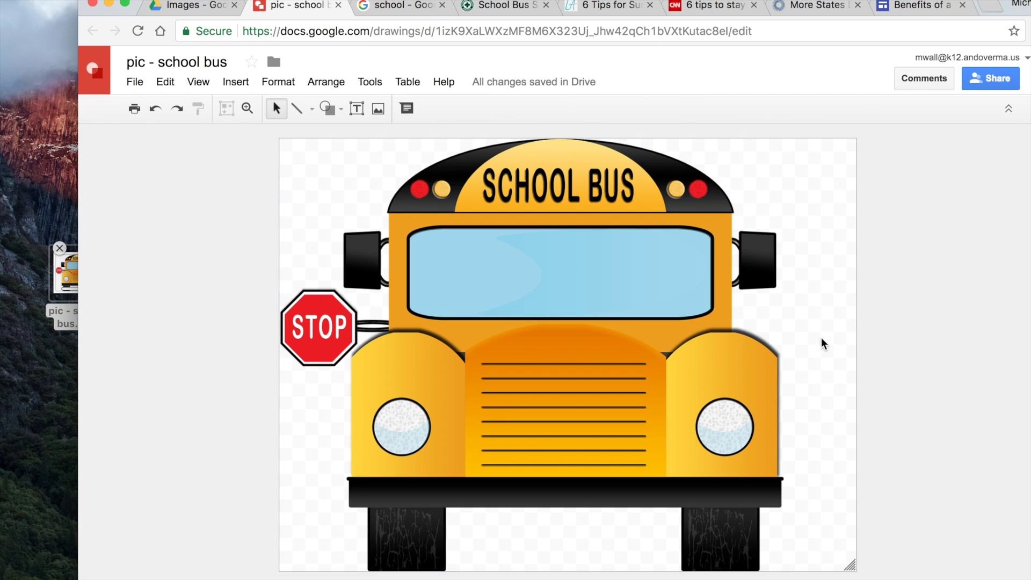
left_click_drag(851, 567, 785, 571)
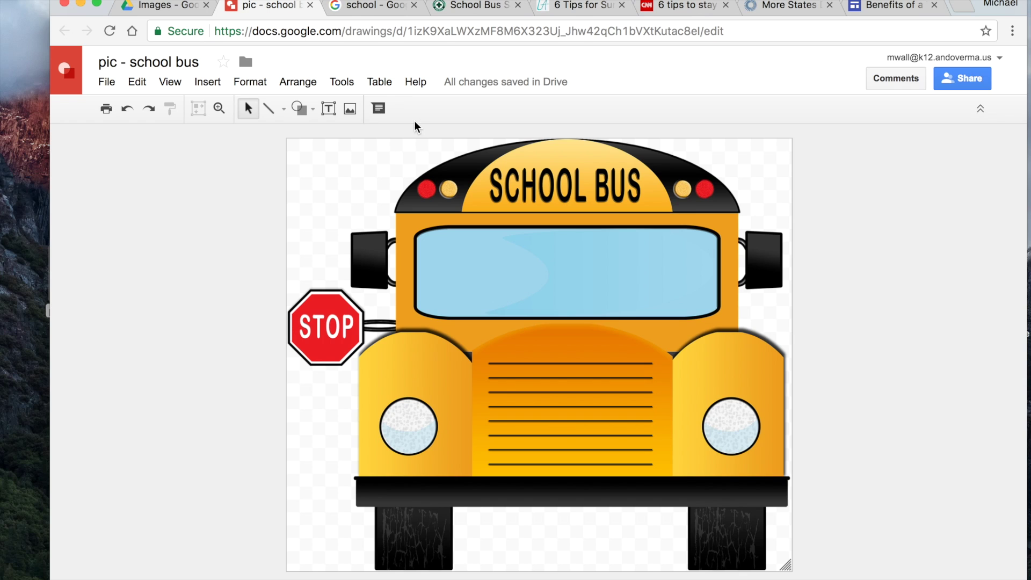
Copy the School Bus Safety page address and draw a rectangle over the SCHOOL BUS lettering
left_click(484, 6)
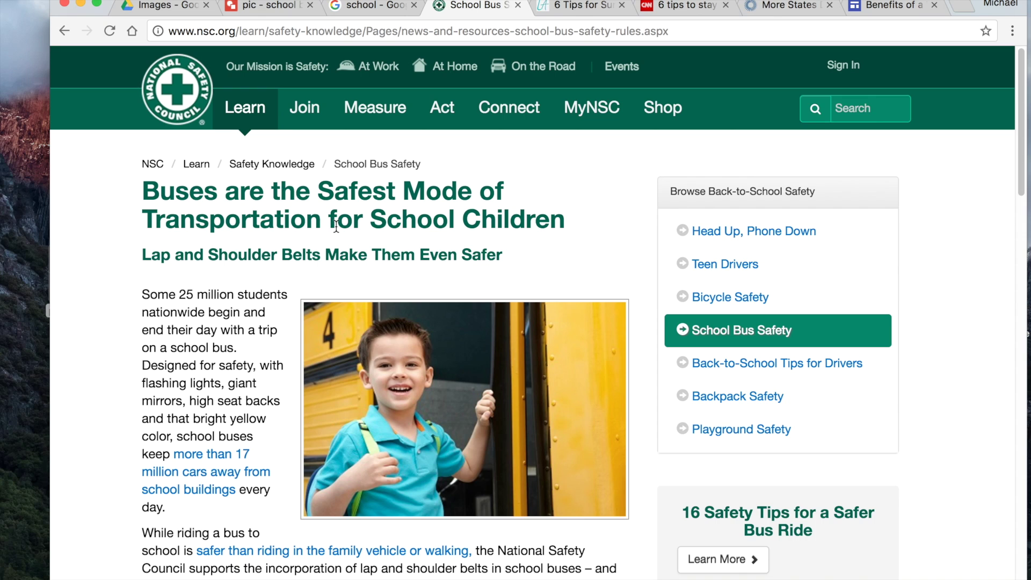
left_click(396, 36)
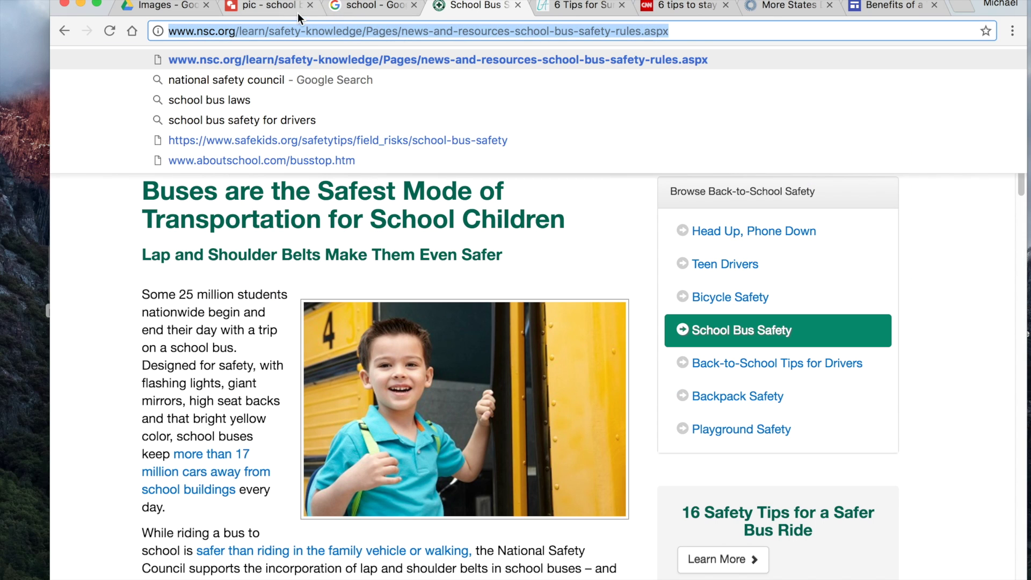
left_click(267, 9)
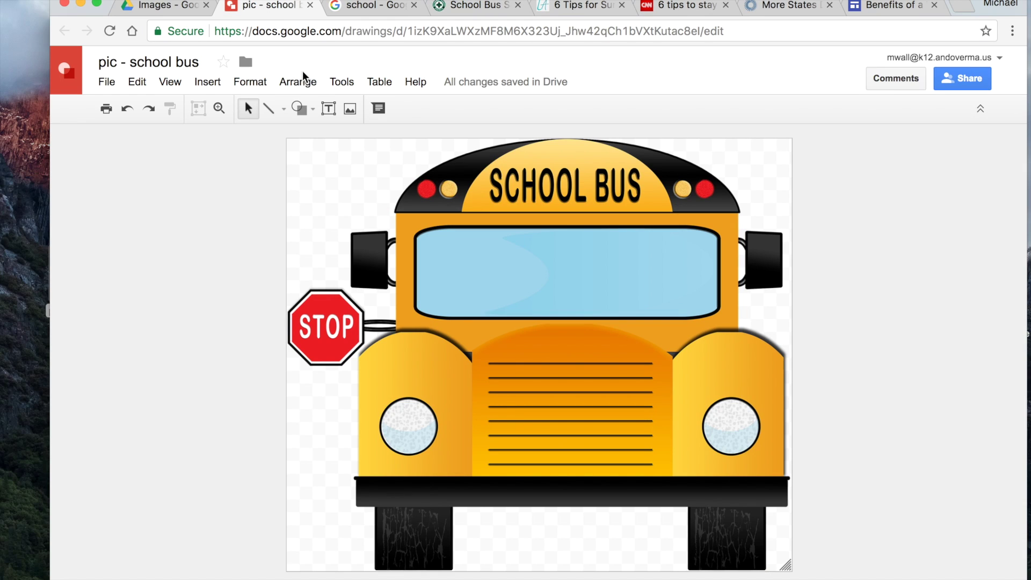
left_click(299, 108)
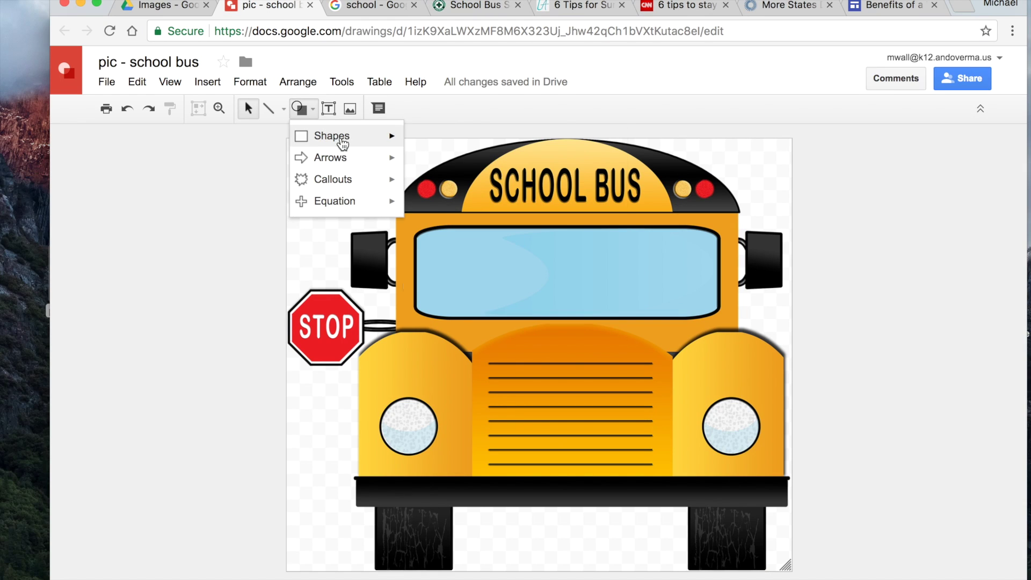
mouse_move(380, 142)
left_click(416, 143)
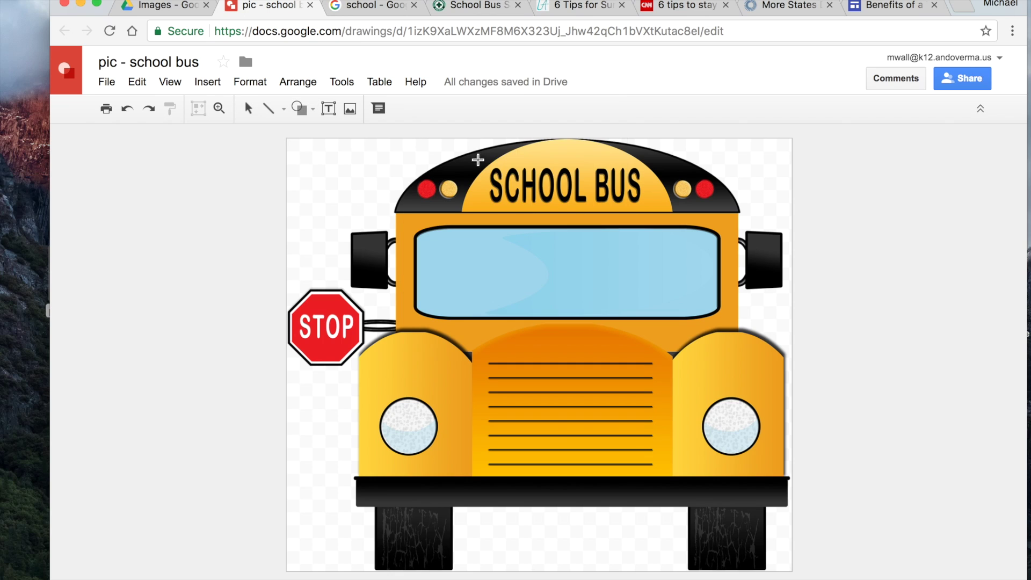
left_click_drag(486, 163, 644, 207)
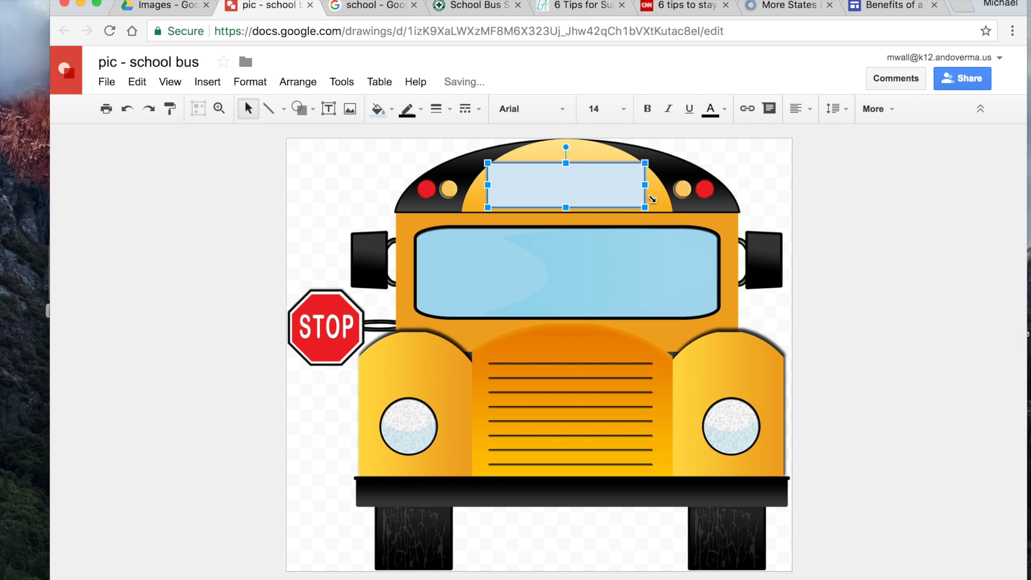
Link the rectangle to the copied nsc.org safety page address
left_click(745, 111)
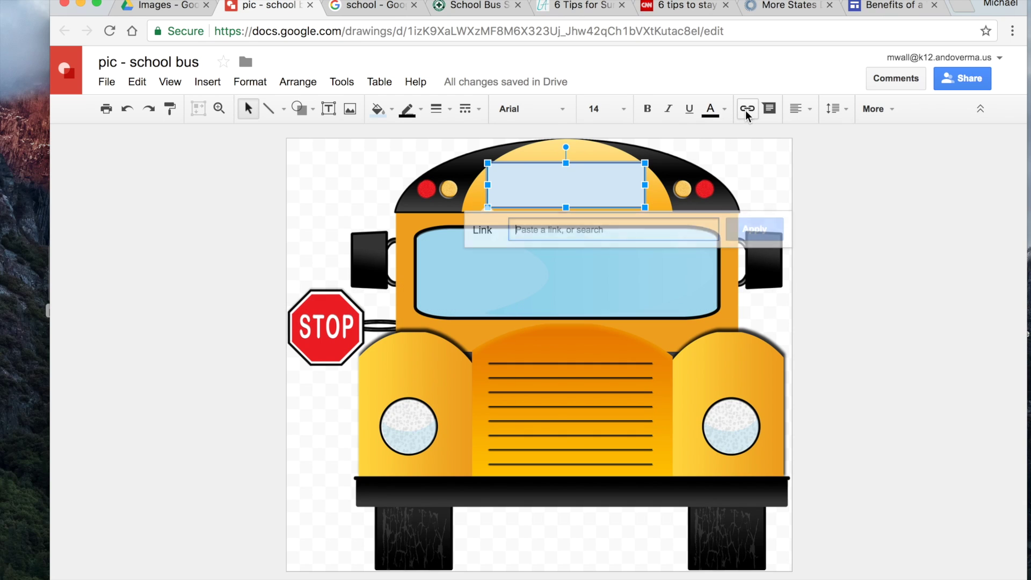
key("super+v")
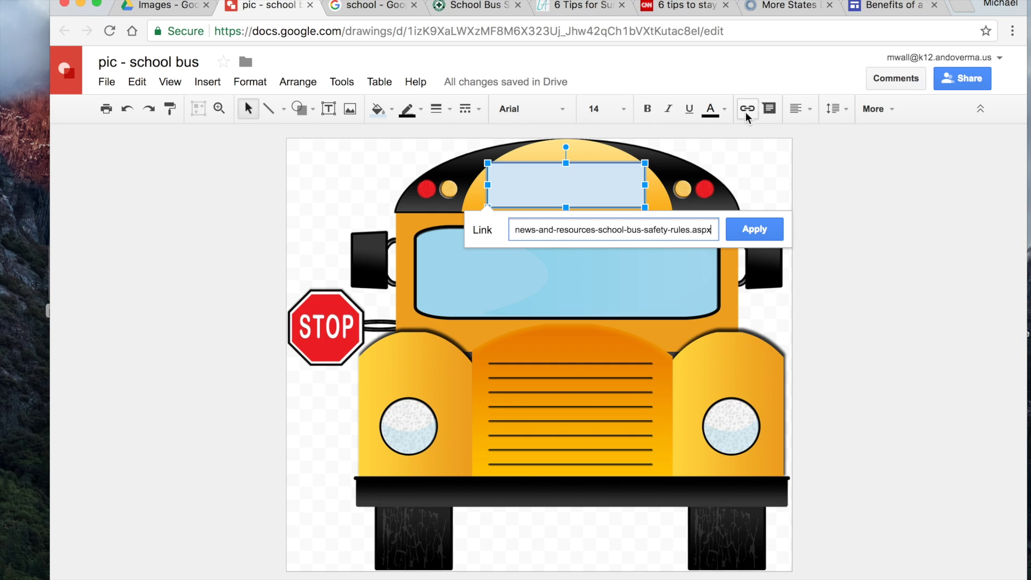
left_click(763, 228)
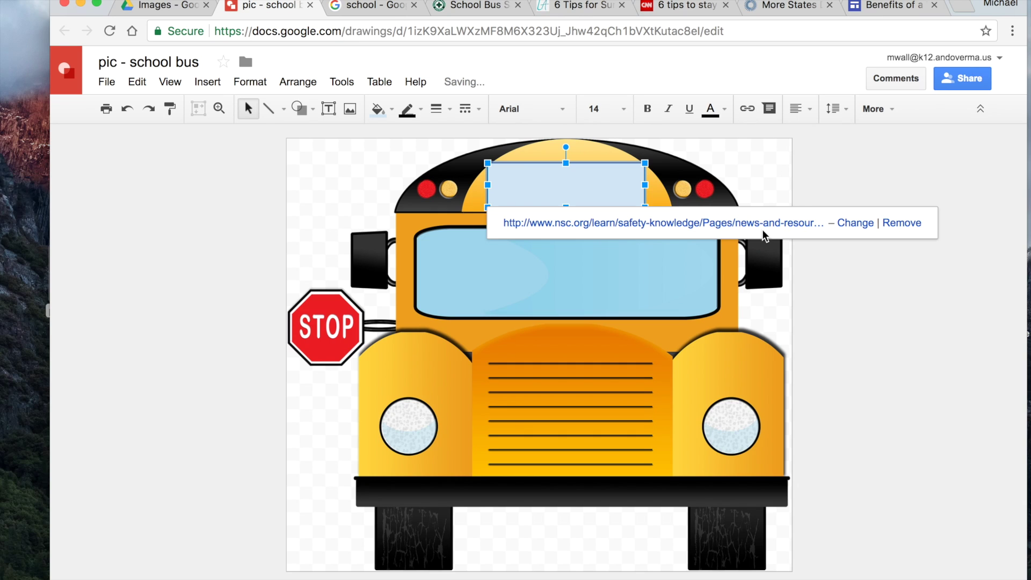
left_click(841, 276)
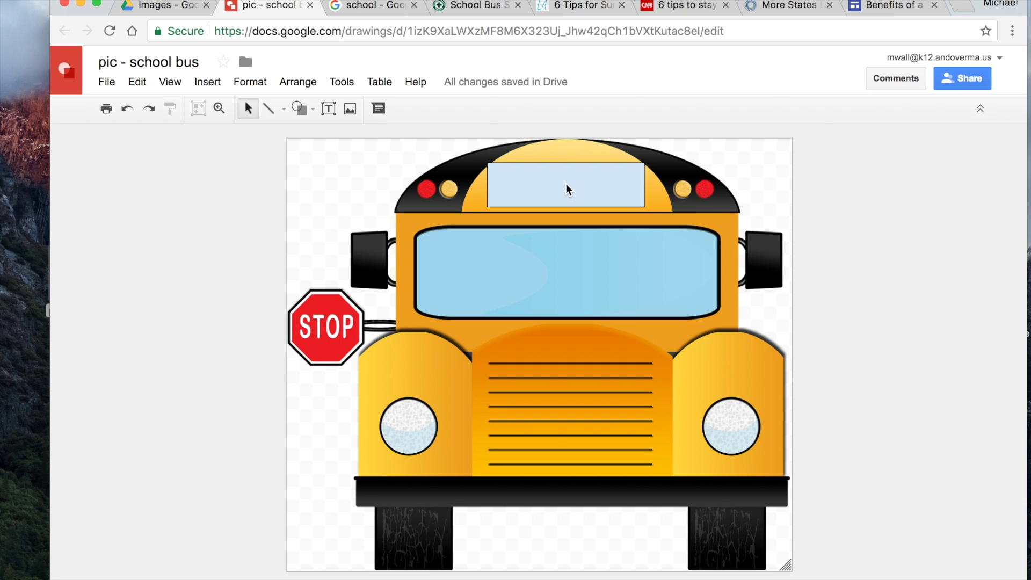
Set the SCHOOL BUS box's fill and border colours to transparent
left_click(566, 184)
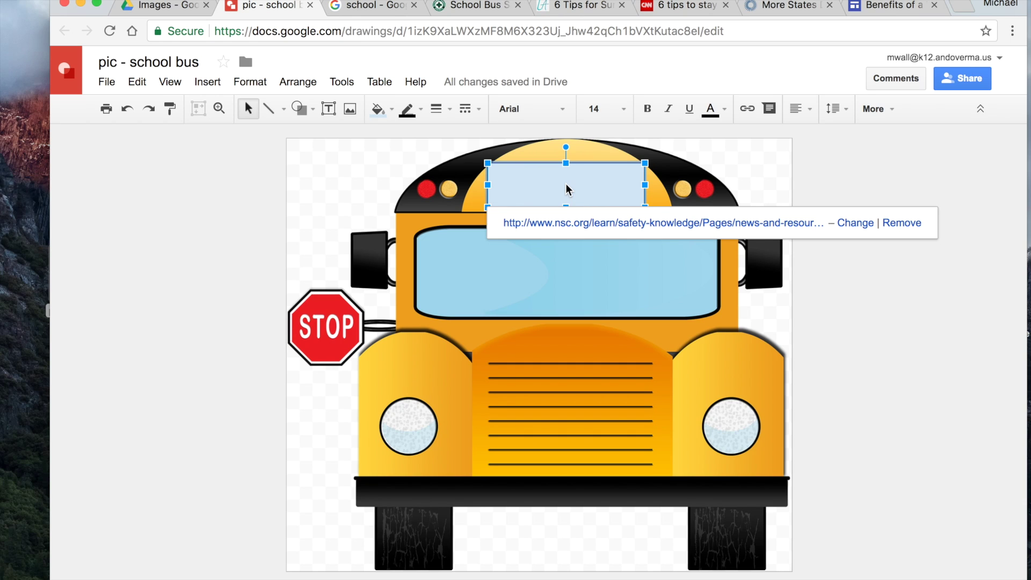
left_click(387, 111)
left_click(421, 170)
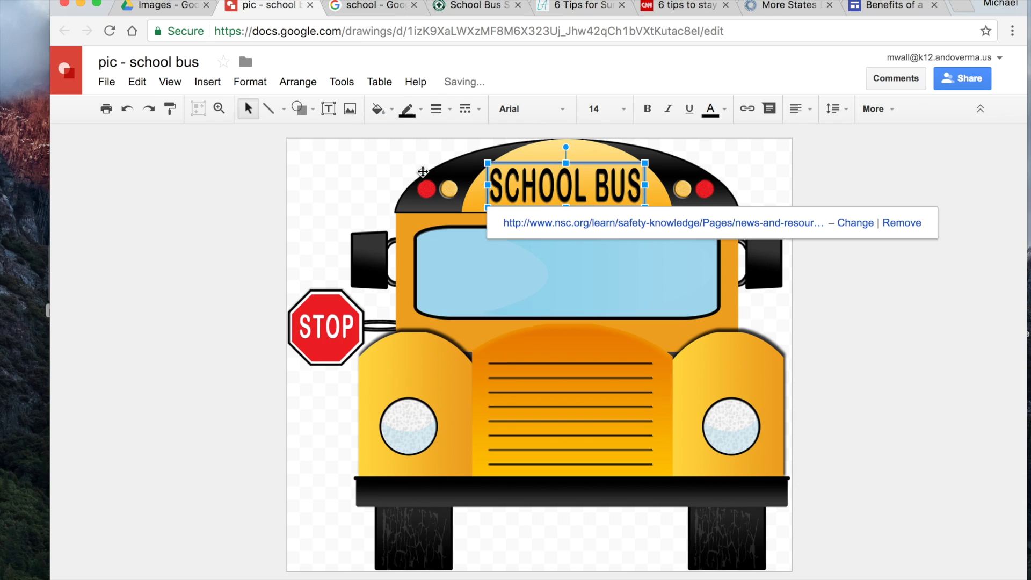
left_click(413, 110)
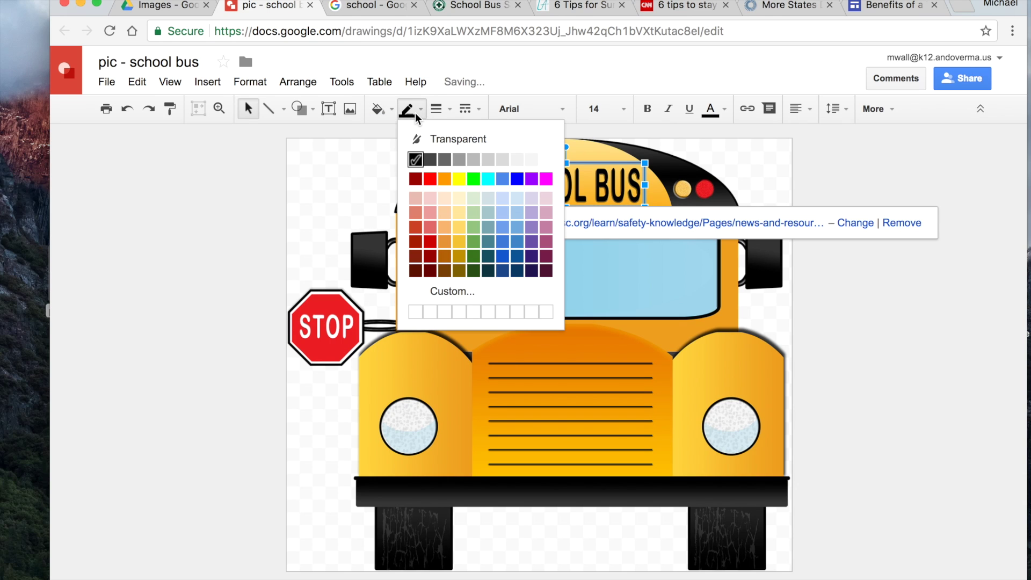
left_click(440, 138)
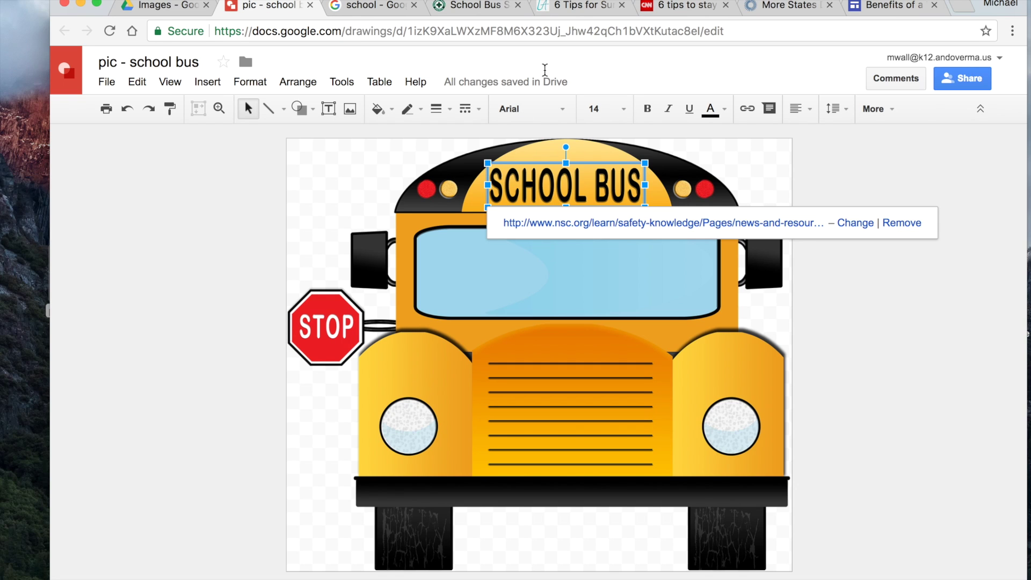
Draw a rectangle over the windshield linked to the LiveAbout first-day-of-school tips article
left_click(562, 5)
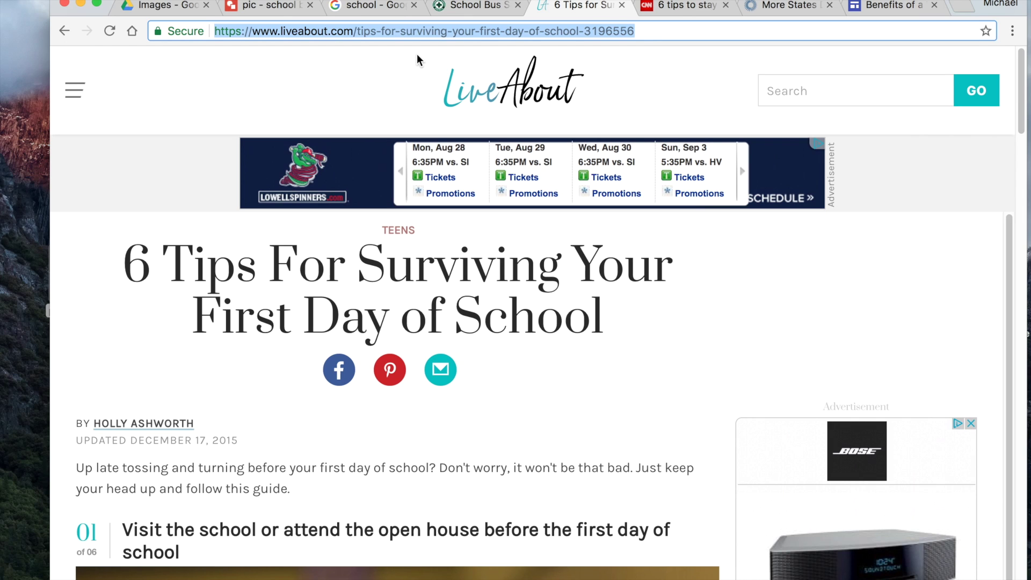
left_click(262, 11)
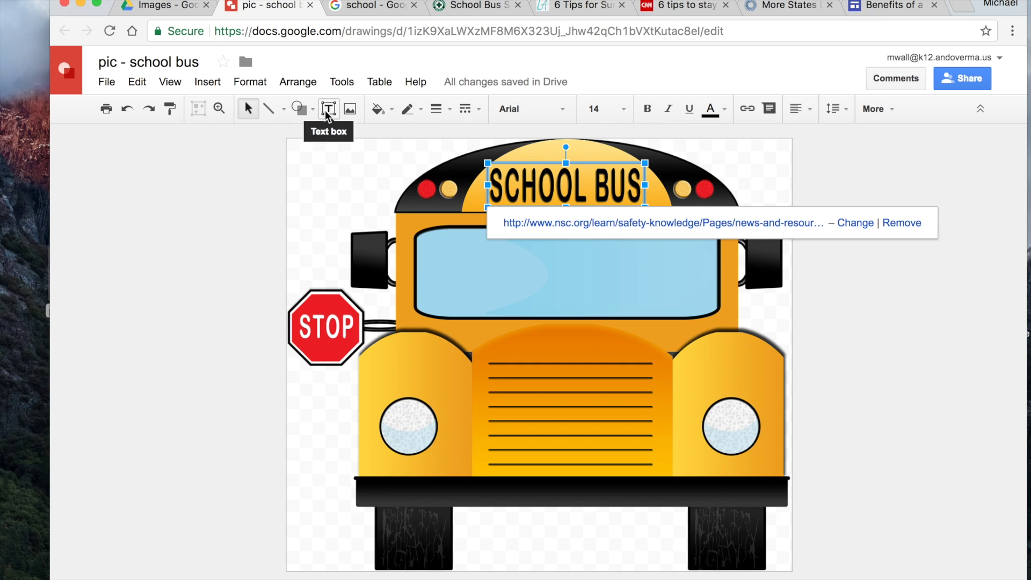
left_click(303, 110)
mouse_move(317, 137)
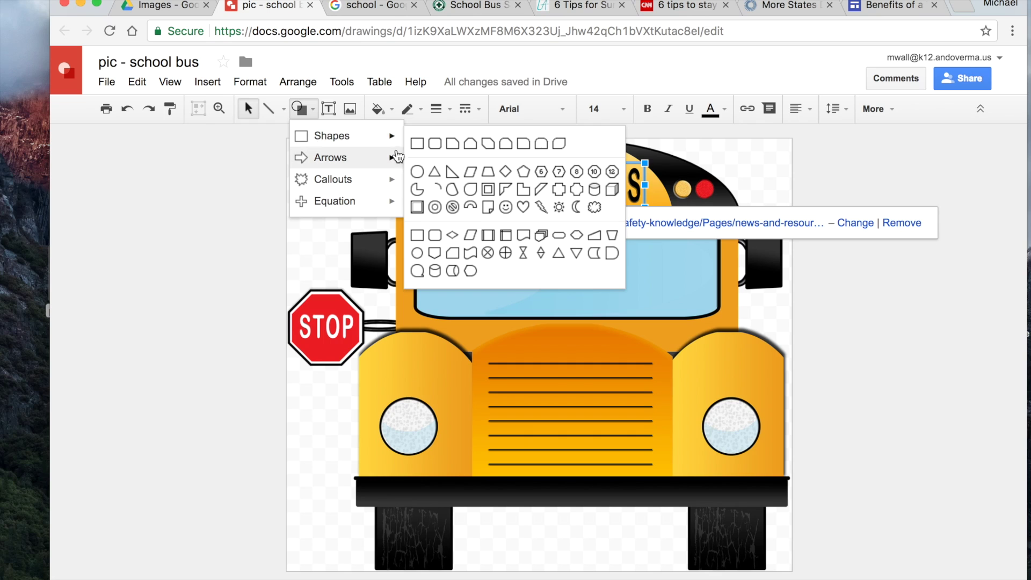
left_click(414, 142)
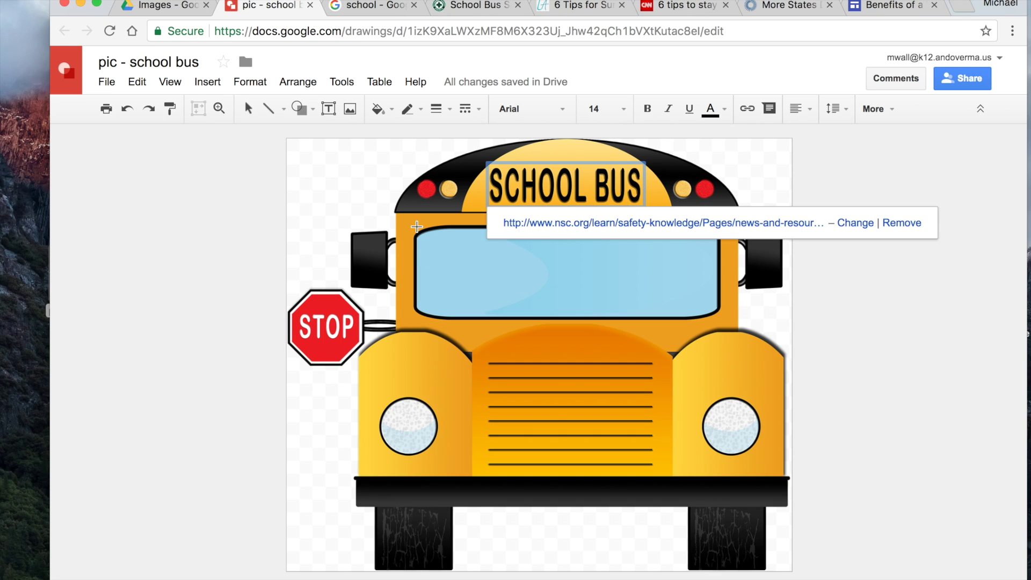
left_click_drag(416, 226, 720, 317)
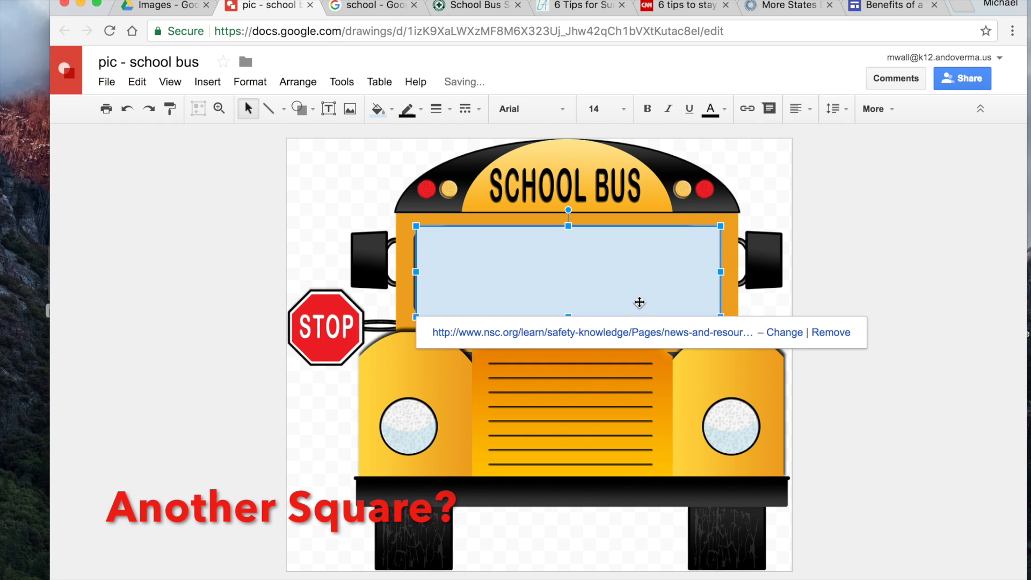
left_click(786, 333)
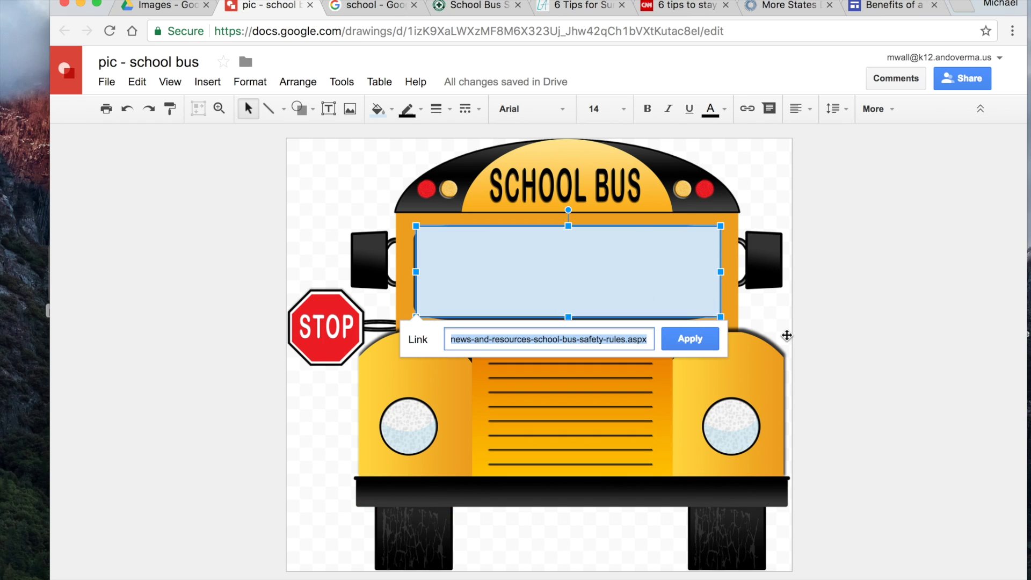
key("super+v")
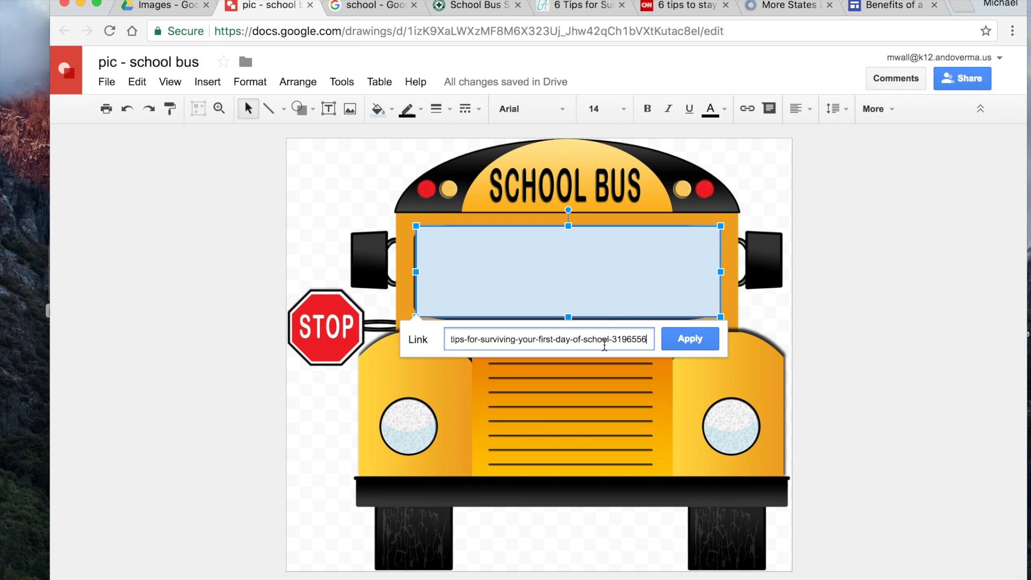
left_click(689, 340)
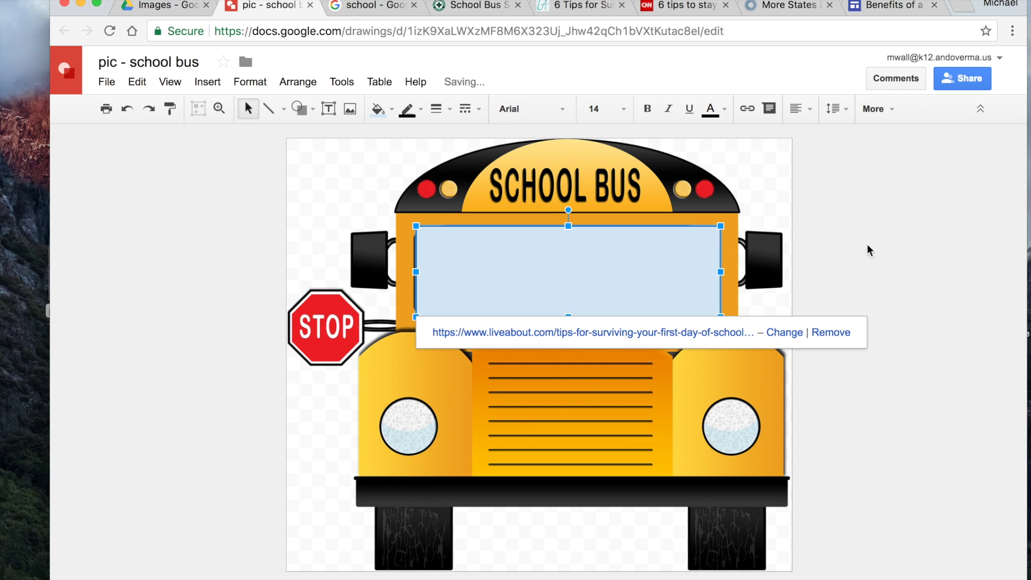
Make the windshield box's fill and border transparent
left_click(382, 113)
left_click(424, 168)
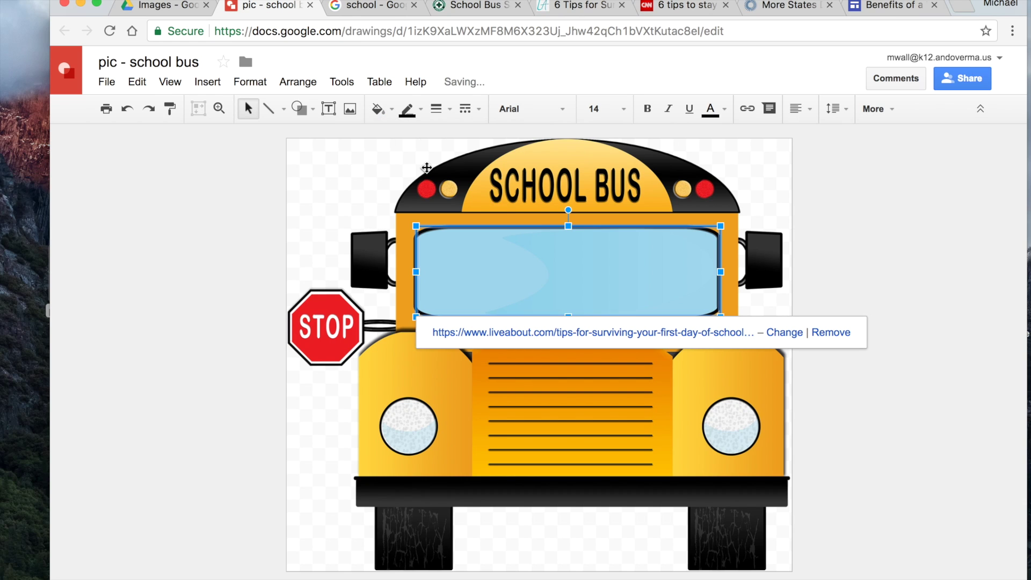
left_click(408, 110)
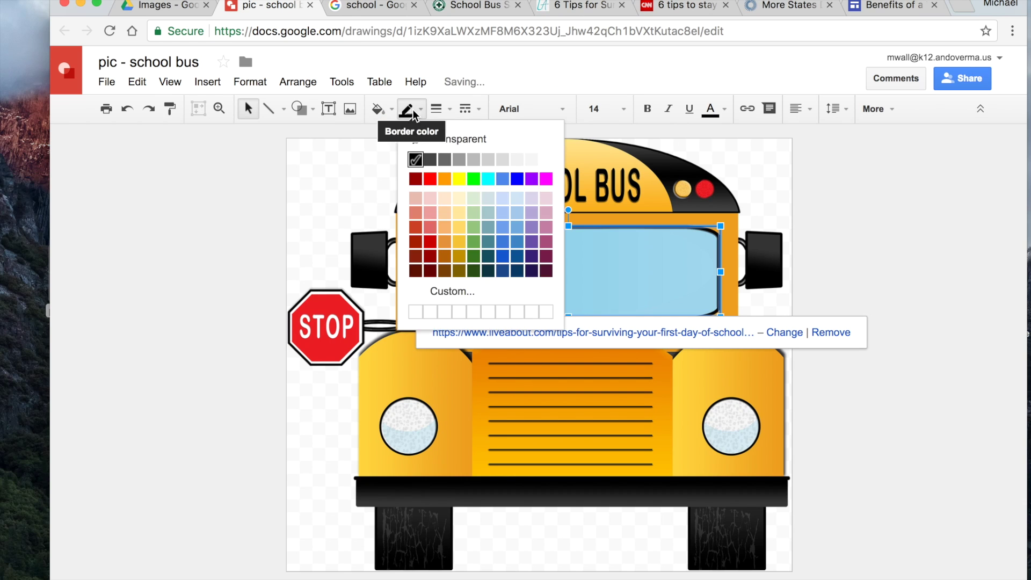
left_click(446, 142)
left_click(847, 247)
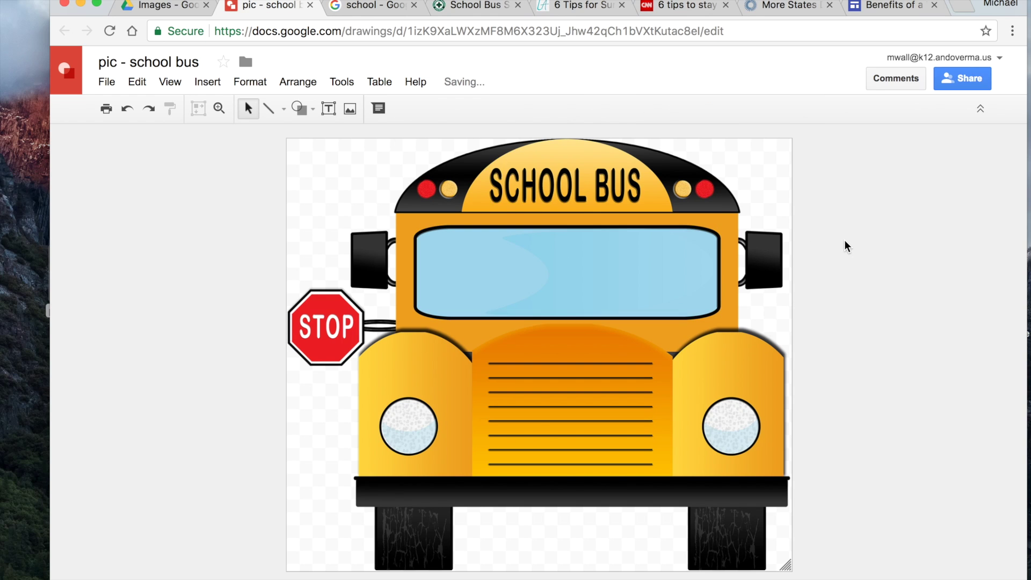
left_click(679, 7)
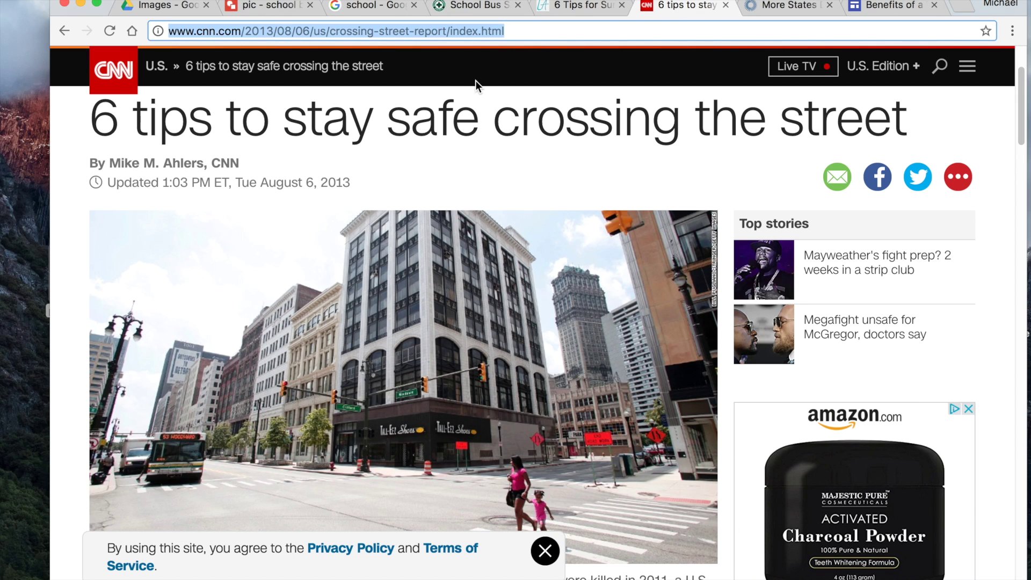
Draw an ellipse over the stop sign and link it to the CNN street-crossing article
left_click(260, 6)
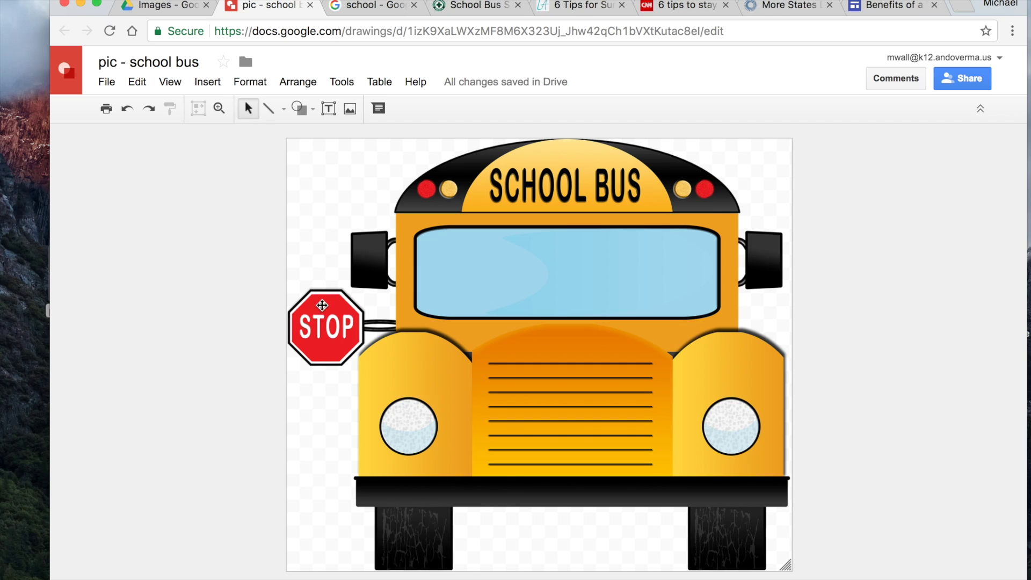
left_click(300, 108)
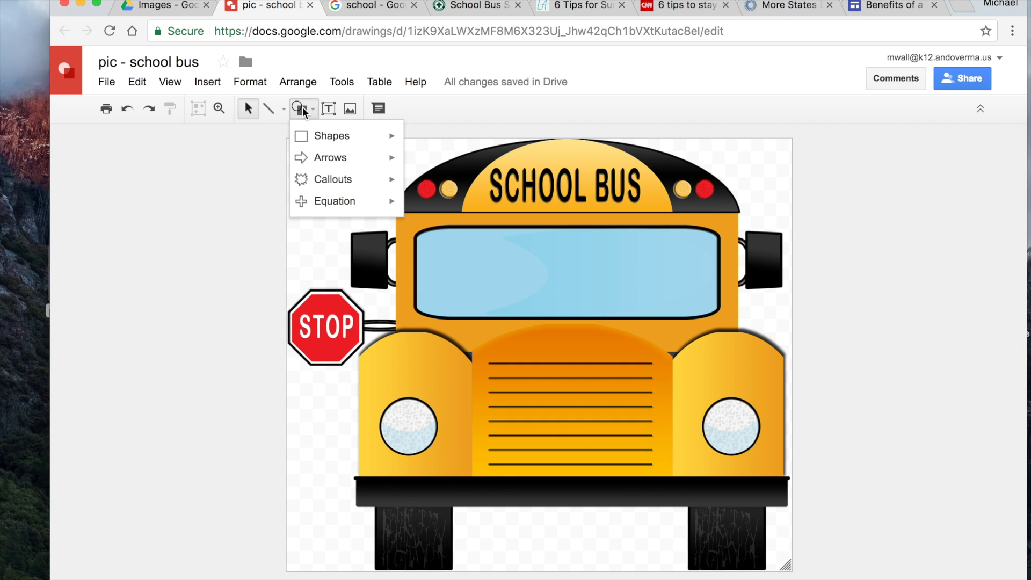
mouse_move(368, 145)
left_click(417, 171)
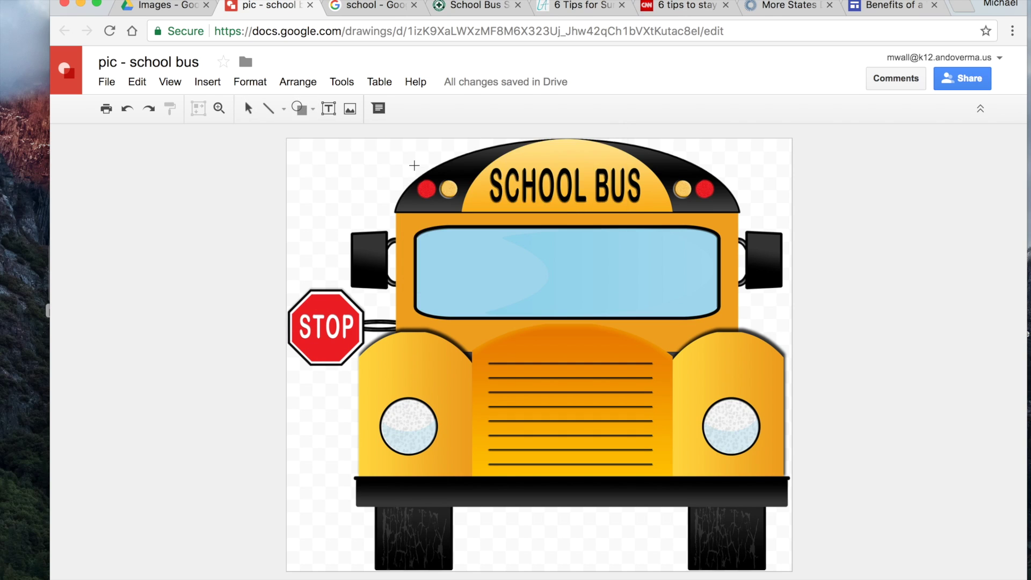
left_click_drag(290, 293, 359, 365)
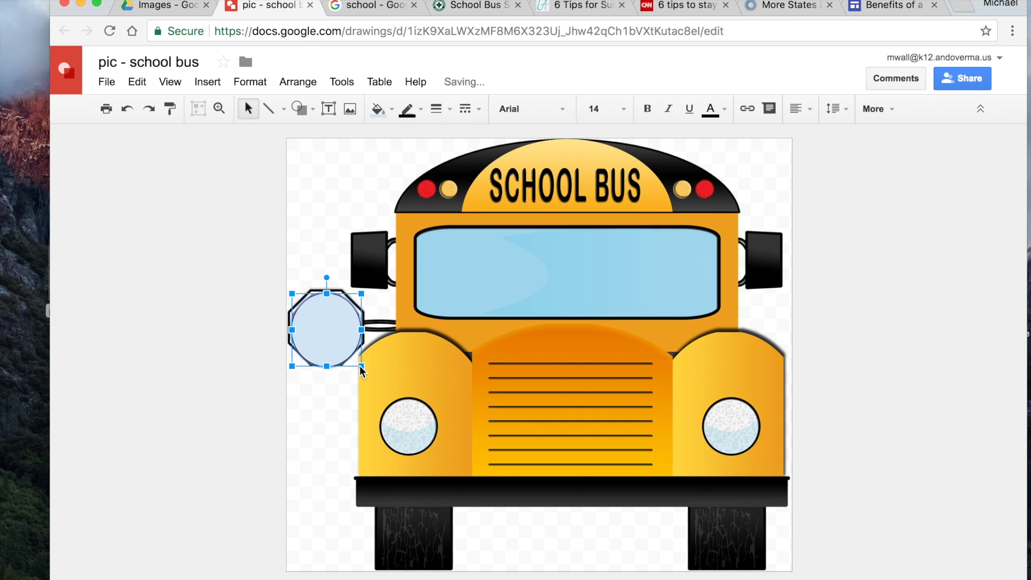
left_click(749, 112)
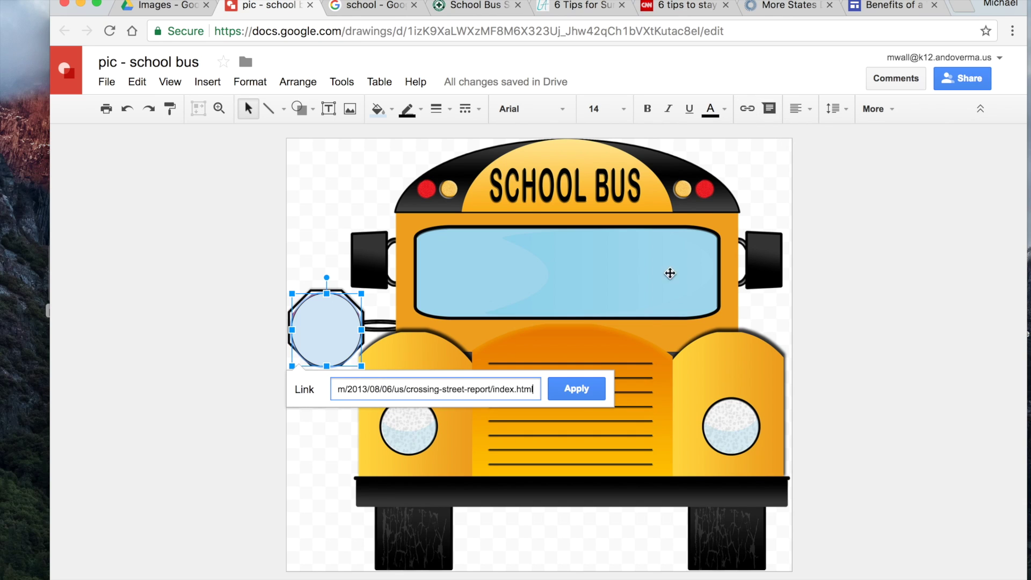
left_click(584, 392)
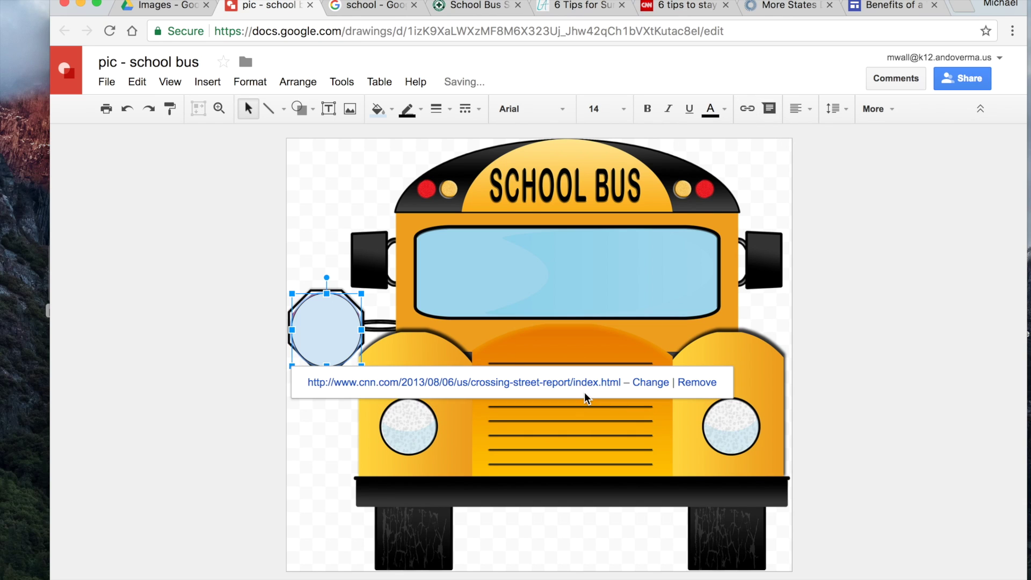
Make the stop-sign ellipse's fill and border transparent
left_click(388, 110)
left_click(417, 171)
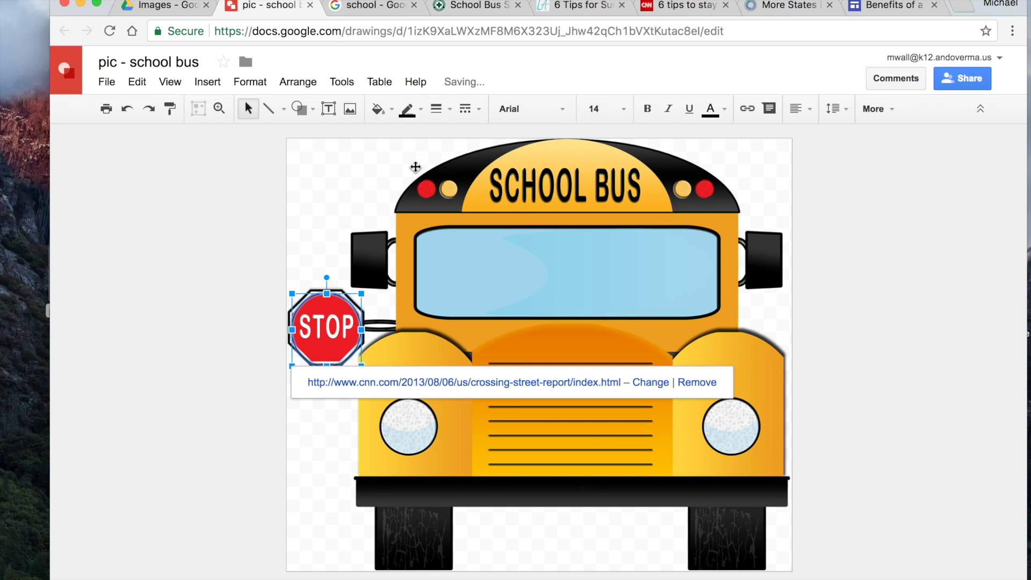
left_click(409, 110)
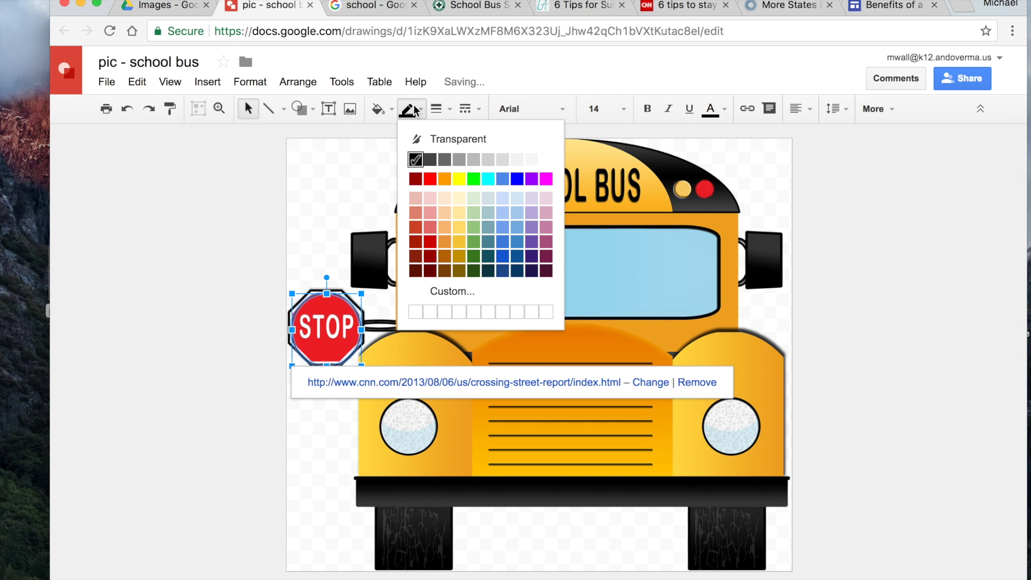
left_click(508, 154)
left_click(219, 340)
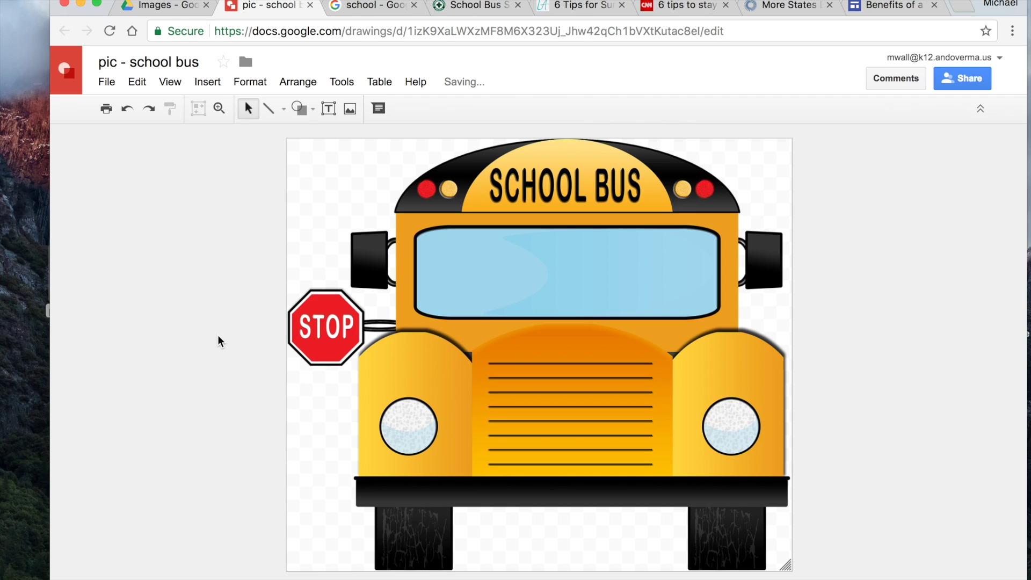
left_click(785, 6)
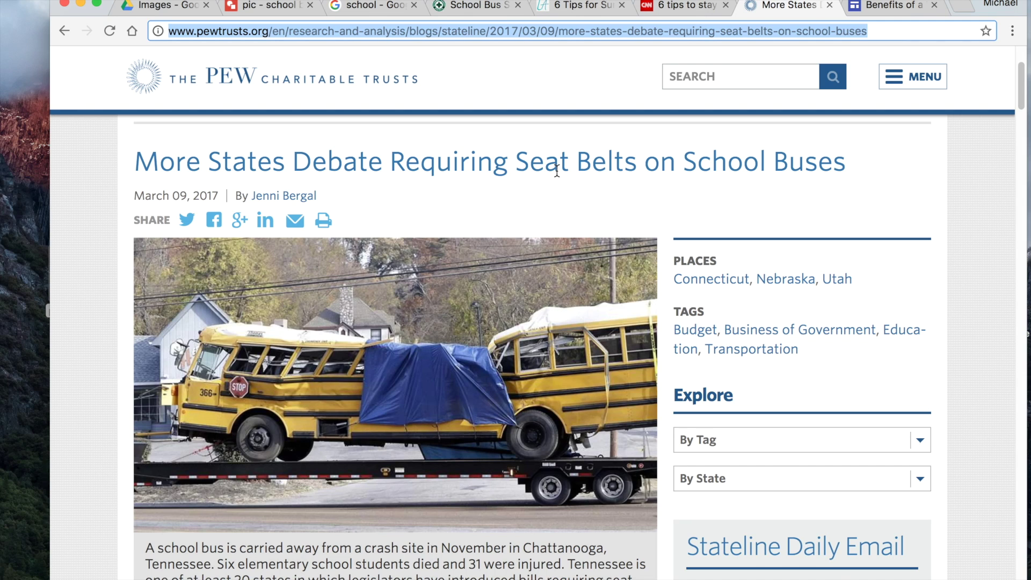
Draw a circle over the right headlight linked to the seat-belt article
left_click(272, 10)
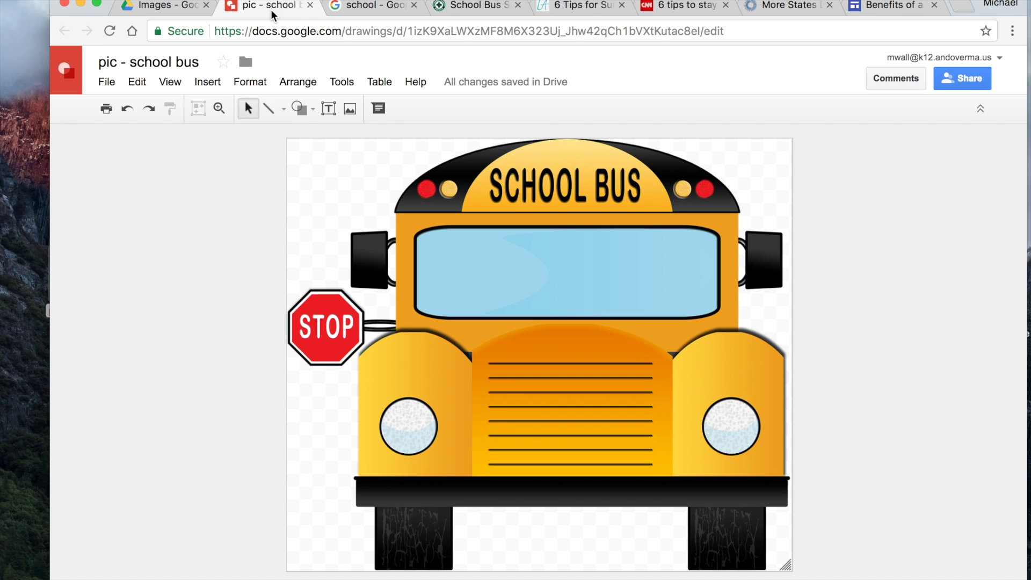
left_click(298, 110)
mouse_move(357, 139)
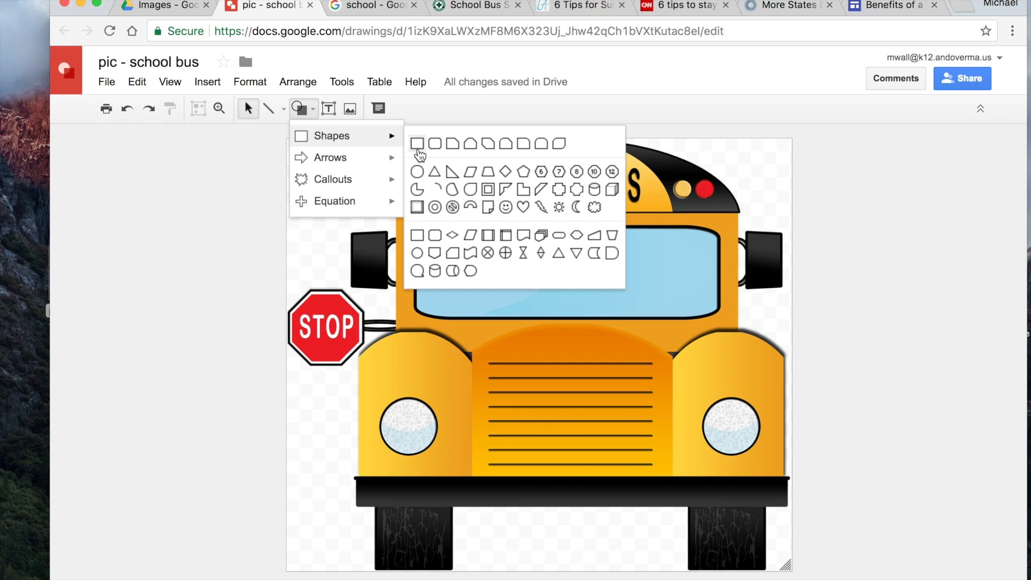
left_click(418, 171)
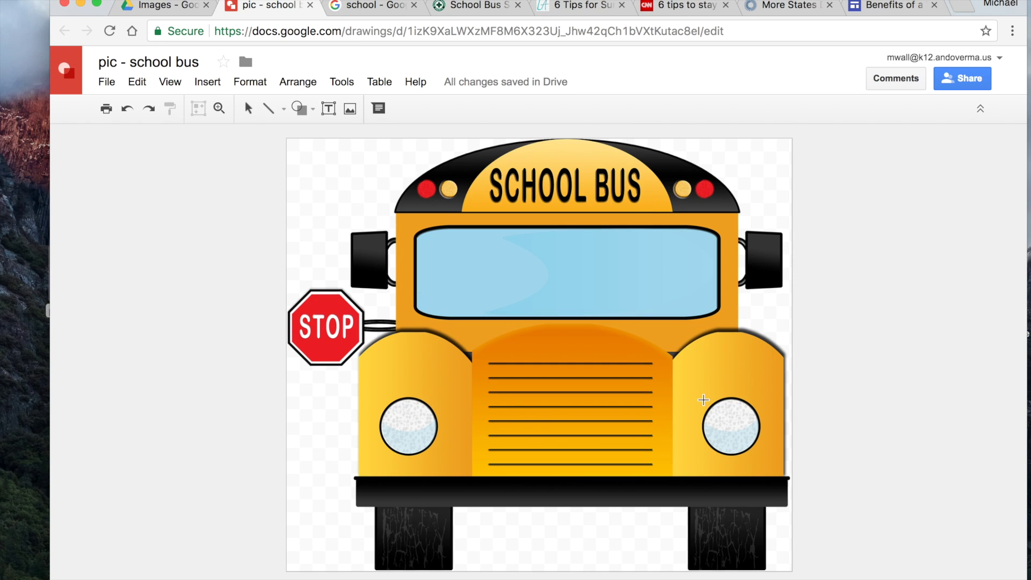
left_click_drag(704, 400, 758, 456)
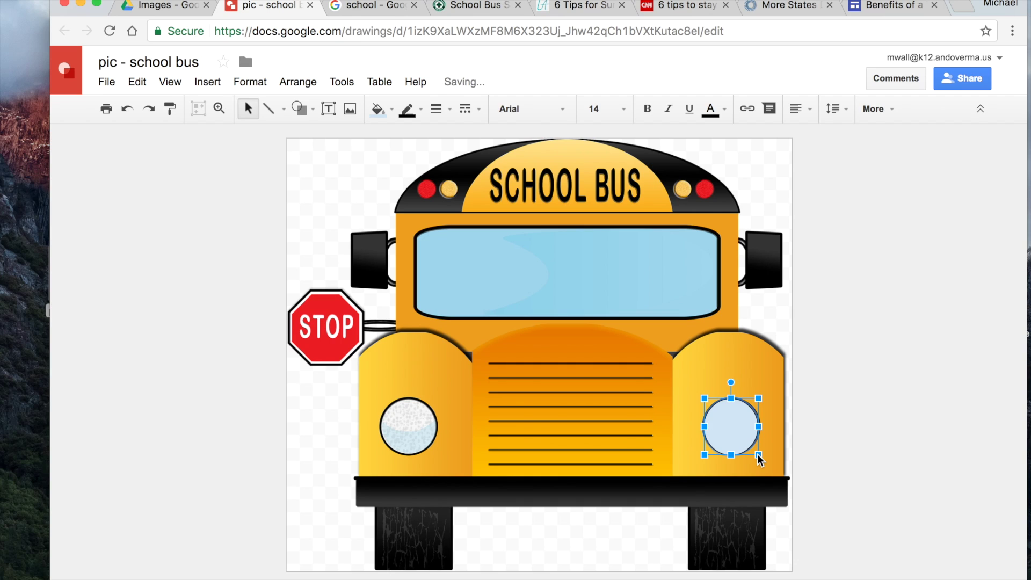
left_click(749, 110)
key("super+v")
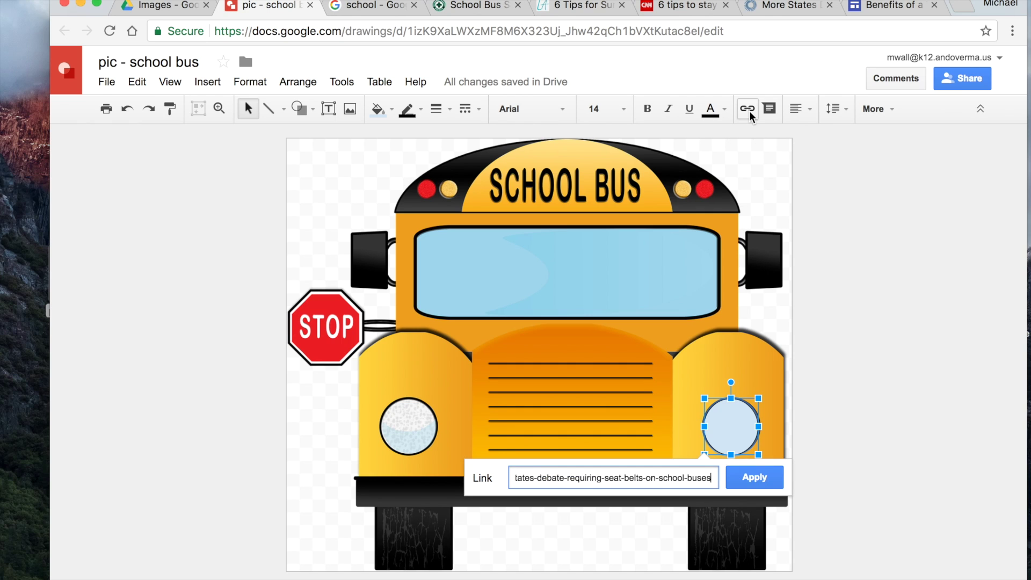
left_click(757, 478)
Make the headlight circle's fill and border transparent
left_click(379, 108)
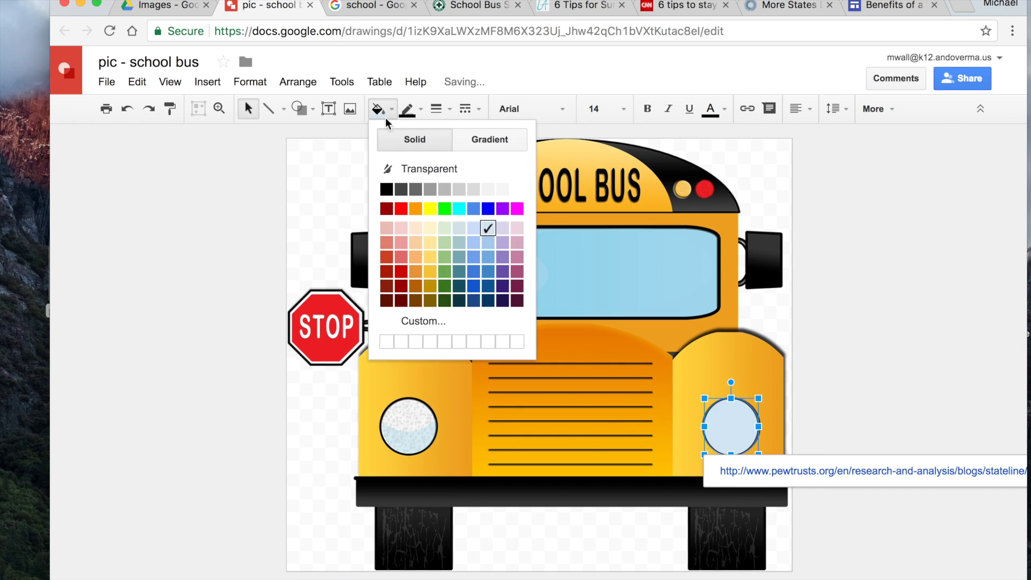
left_click(411, 167)
left_click(411, 110)
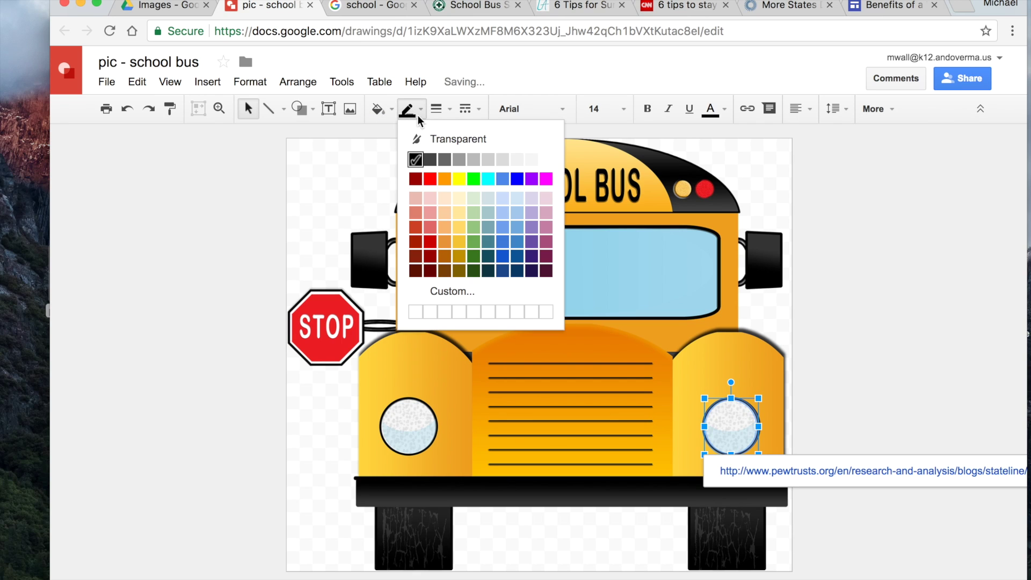
left_click(457, 139)
left_click(941, 361)
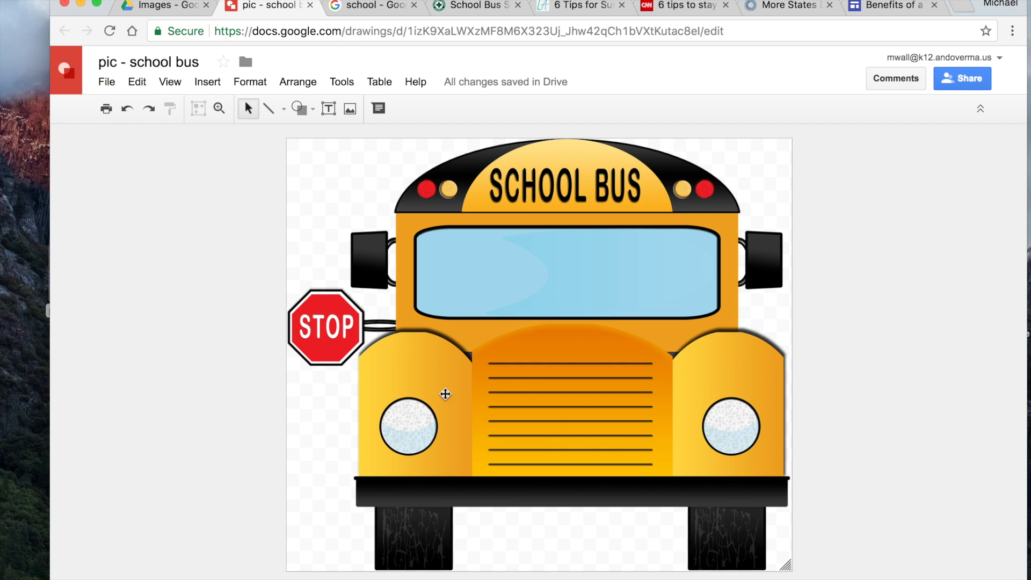
Group the bus picture and its four invisible linked hotspots into one object
left_click(420, 367)
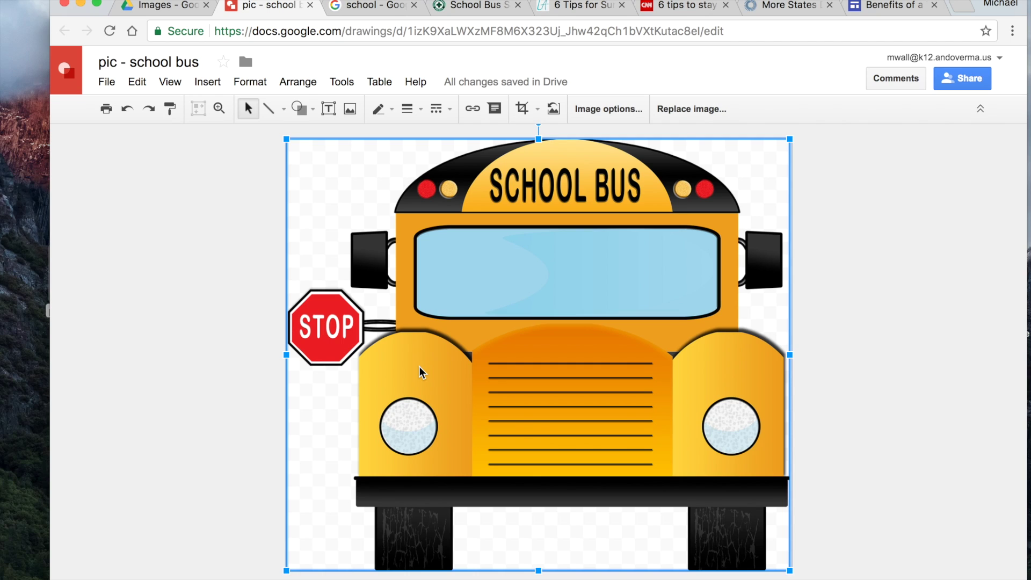
left_click(419, 366)
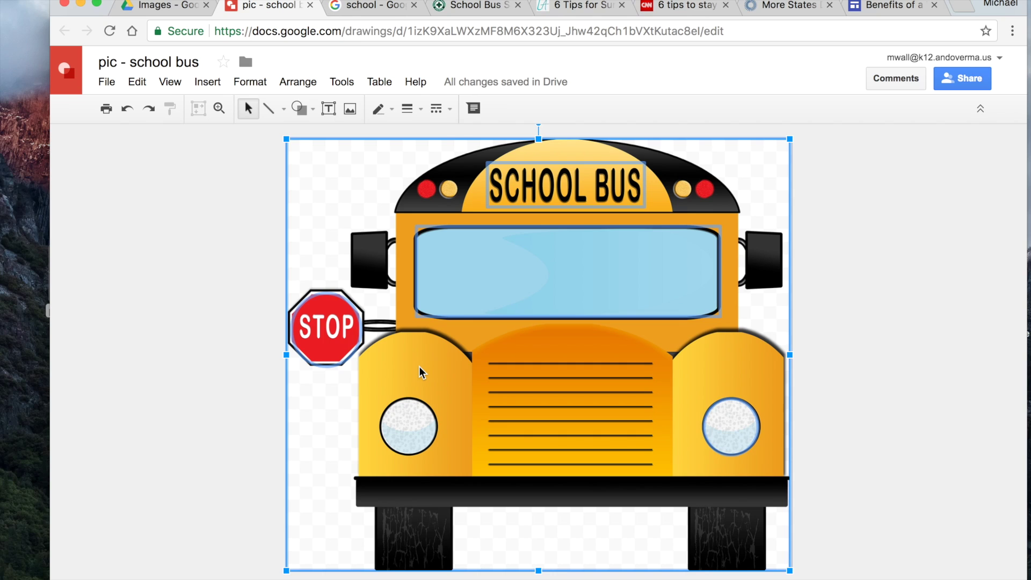
right_click(422, 371)
left_click(490, 327)
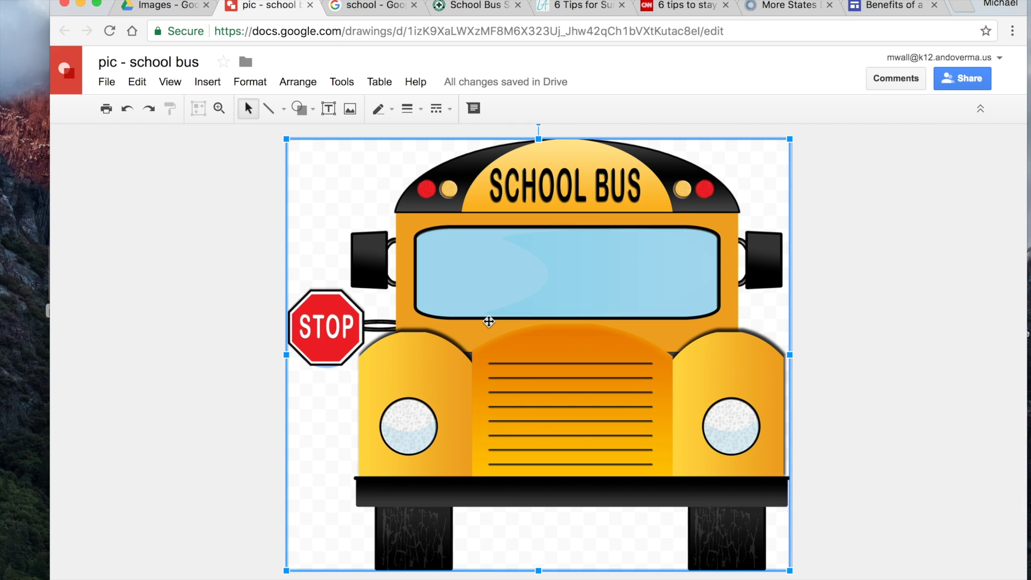
left_click(882, 286)
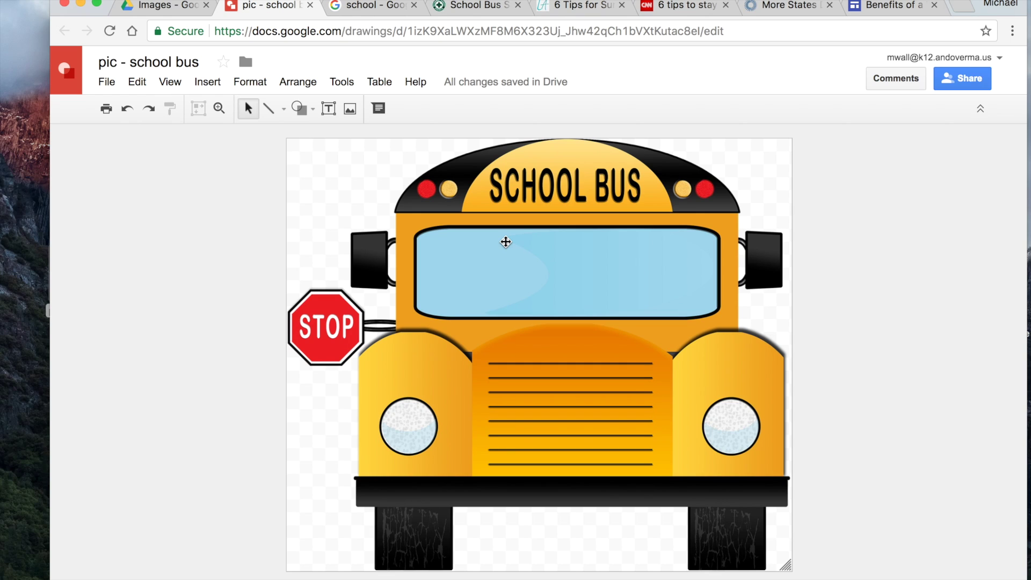
Insert 'pic - school bus' from Drive (AHS > Aspen & Google Sites > Images) onto the page
left_click(884, 8)
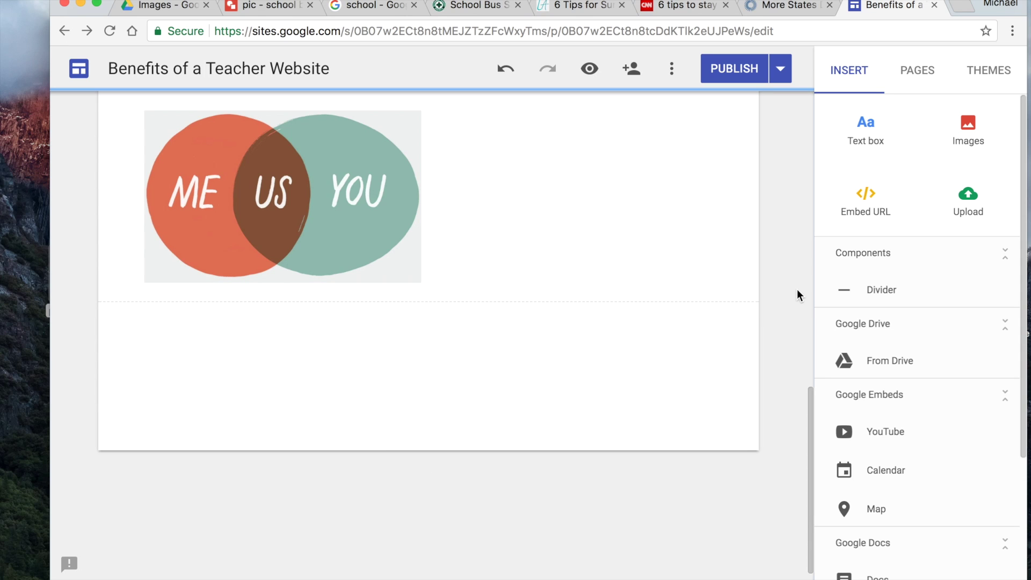
left_click(899, 362)
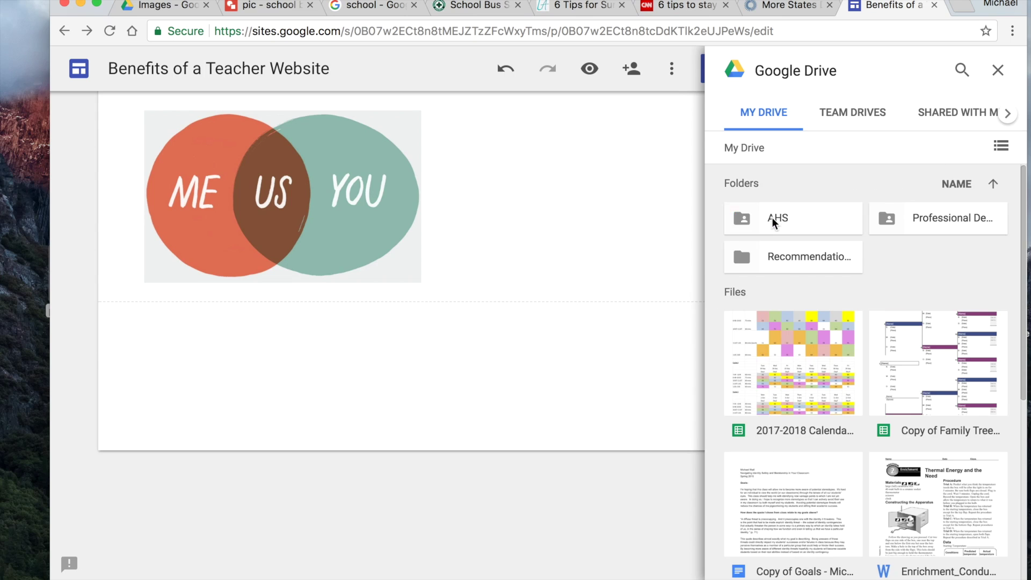
double_click(773, 218)
double_click(790, 217)
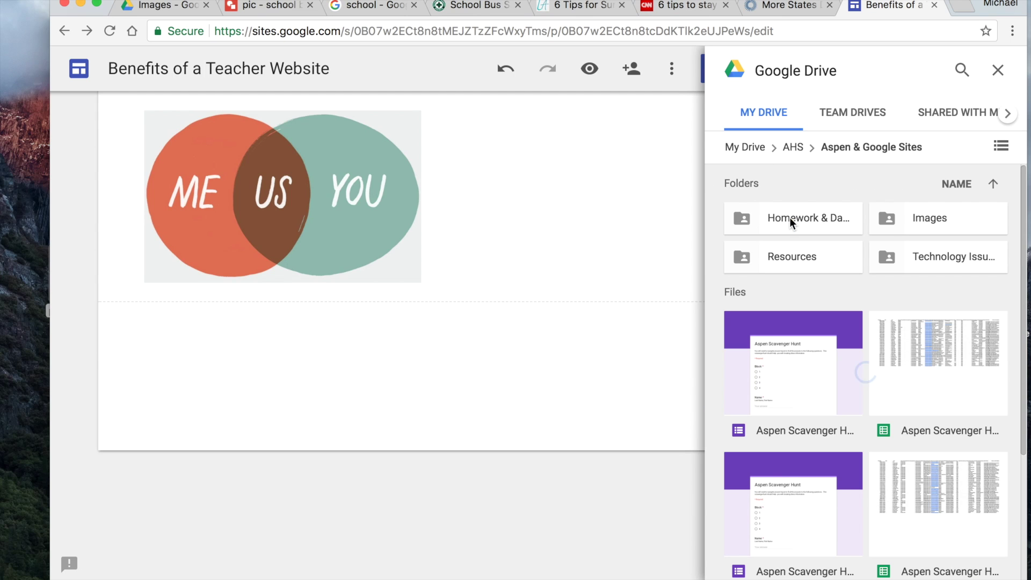
double_click(929, 219)
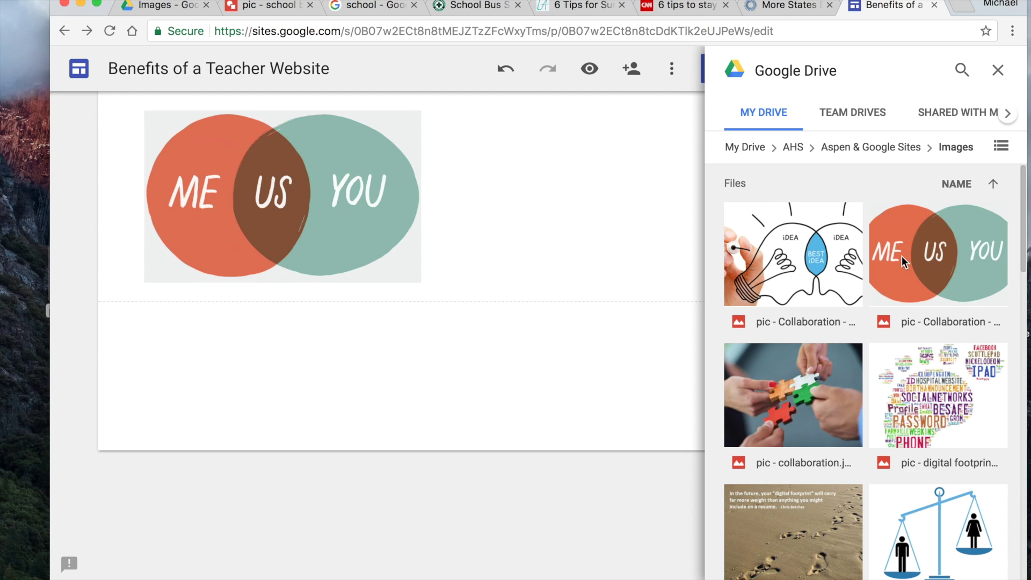
scroll(897, 260, "down", 10)
scroll(897, 260, "down", 8)
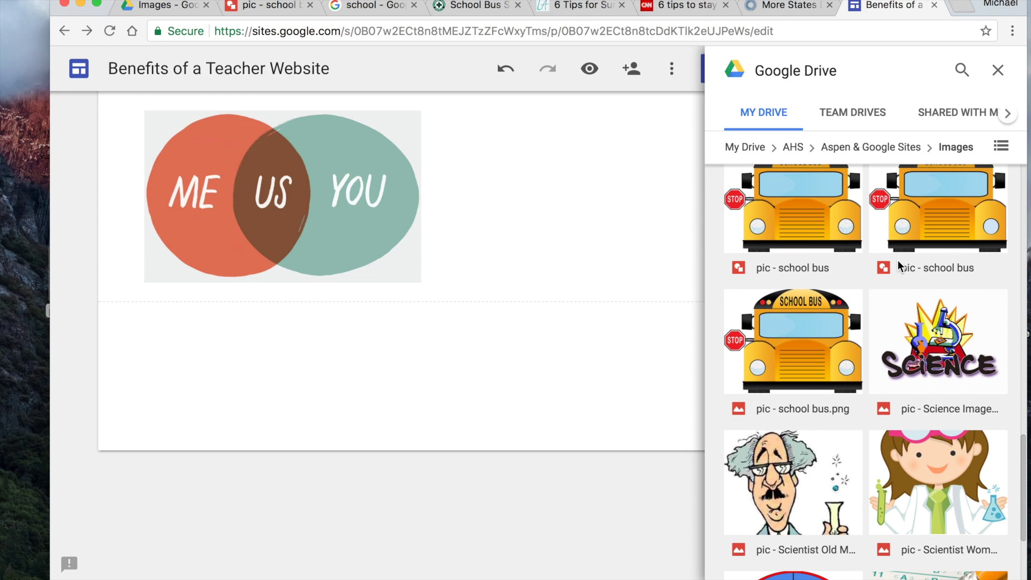
left_click(806, 211)
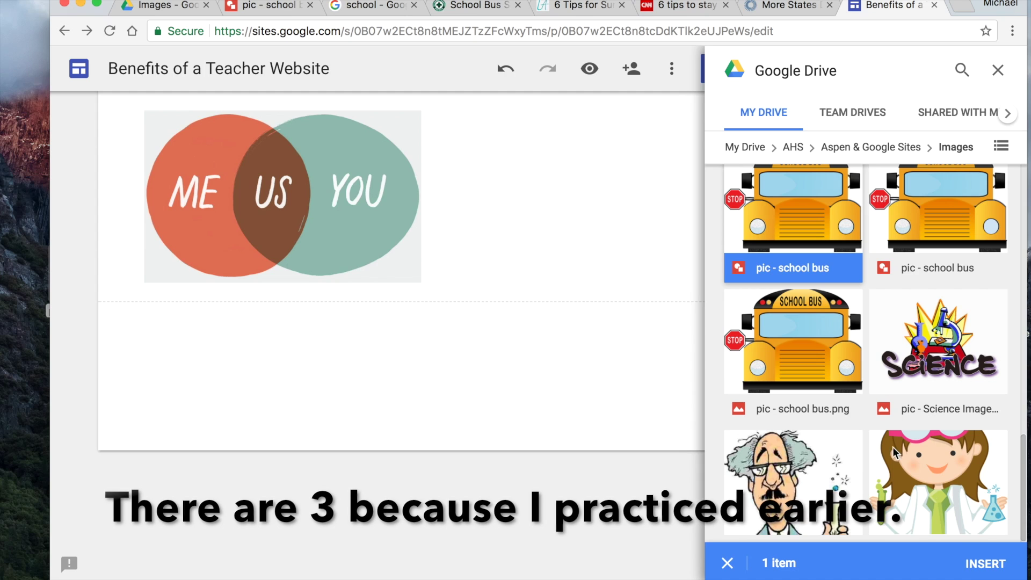
left_click(978, 565)
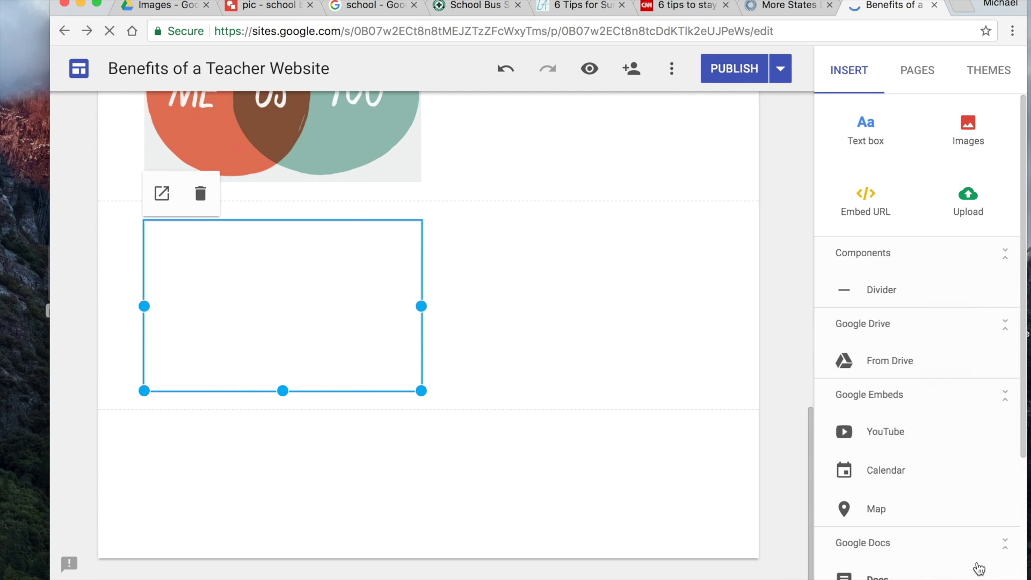
left_click(411, 479)
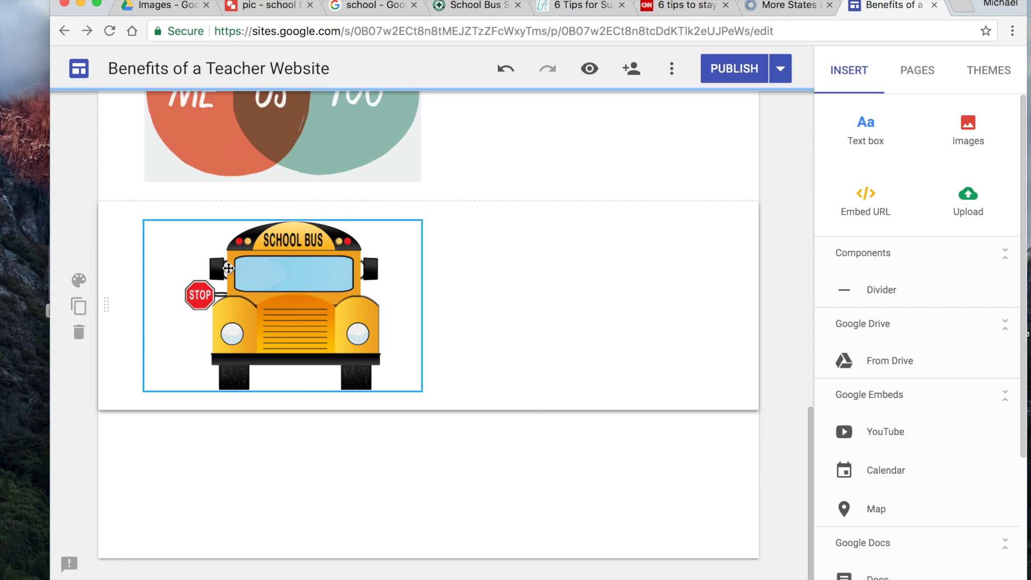
Preview the site page and scroll down to check the bus image
left_click(592, 71)
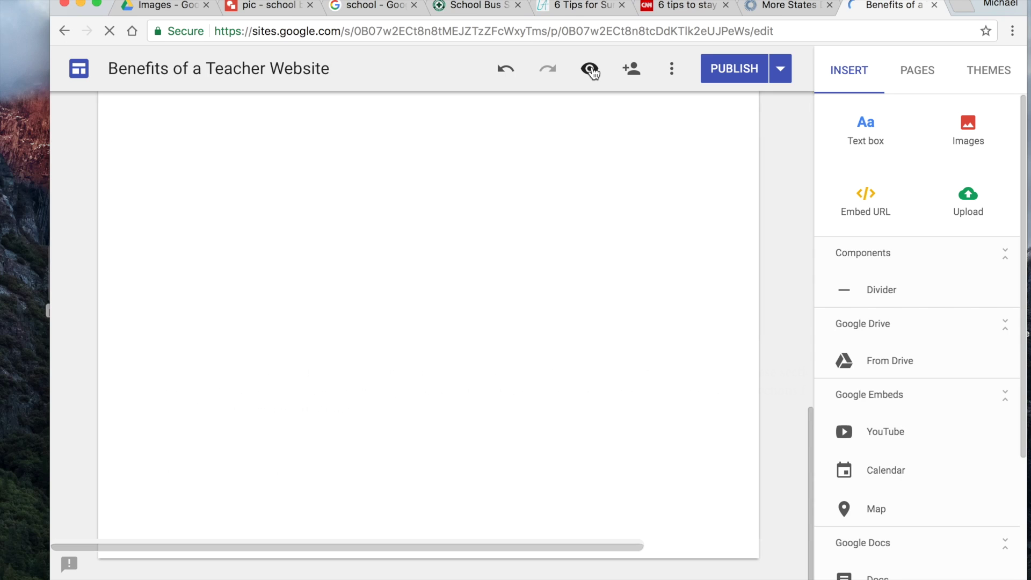
scroll(430, 193, "down", 15)
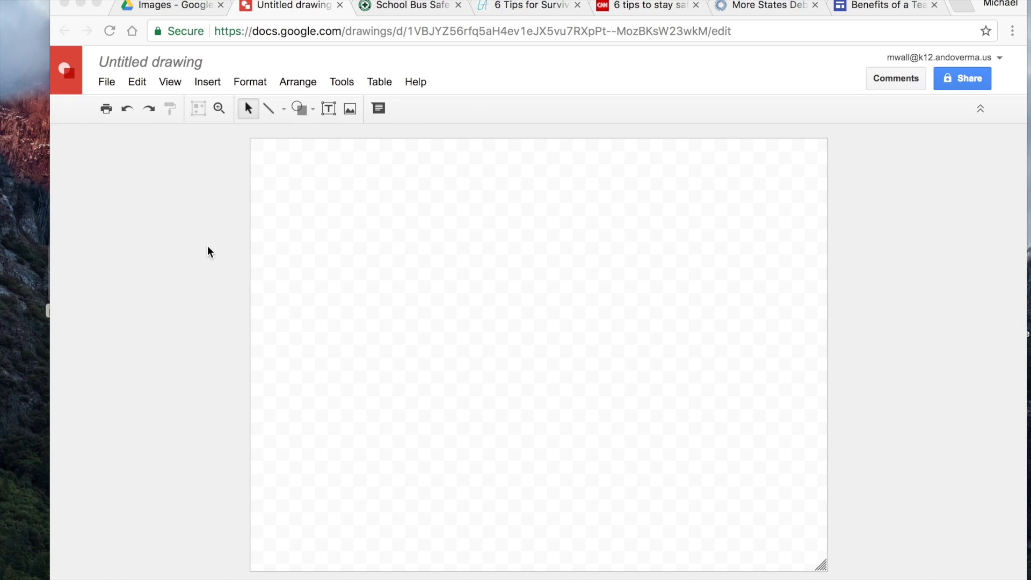
Draw a large oval circle across the new drawing's canvas
left_click(308, 107)
mouse_move(367, 139)
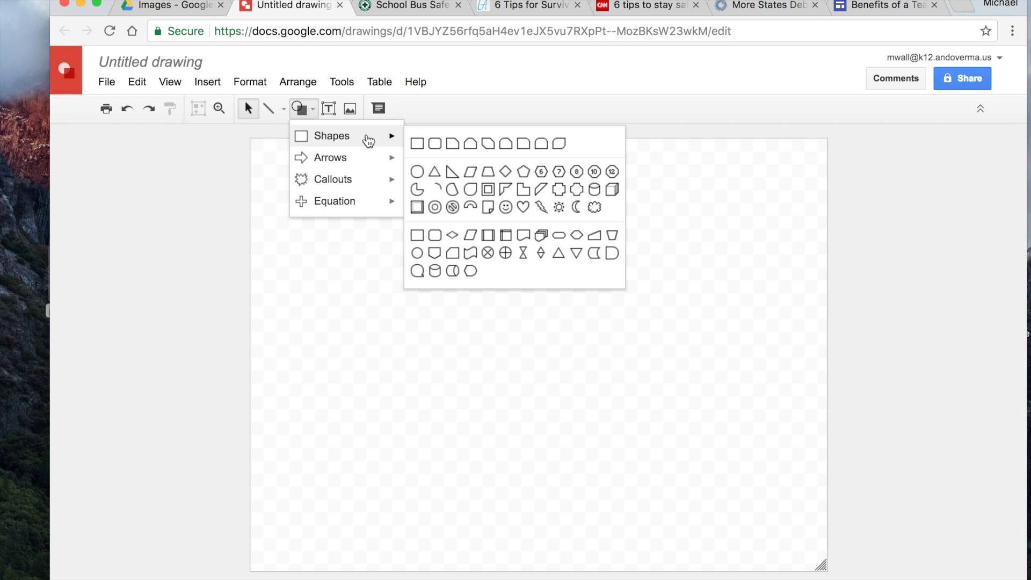
left_click(418, 172)
left_click_drag(273, 147, 702, 564)
Shift the circle to the left edge and shrink the canvas to fit around it
left_click_drag(594, 209, 562, 207)
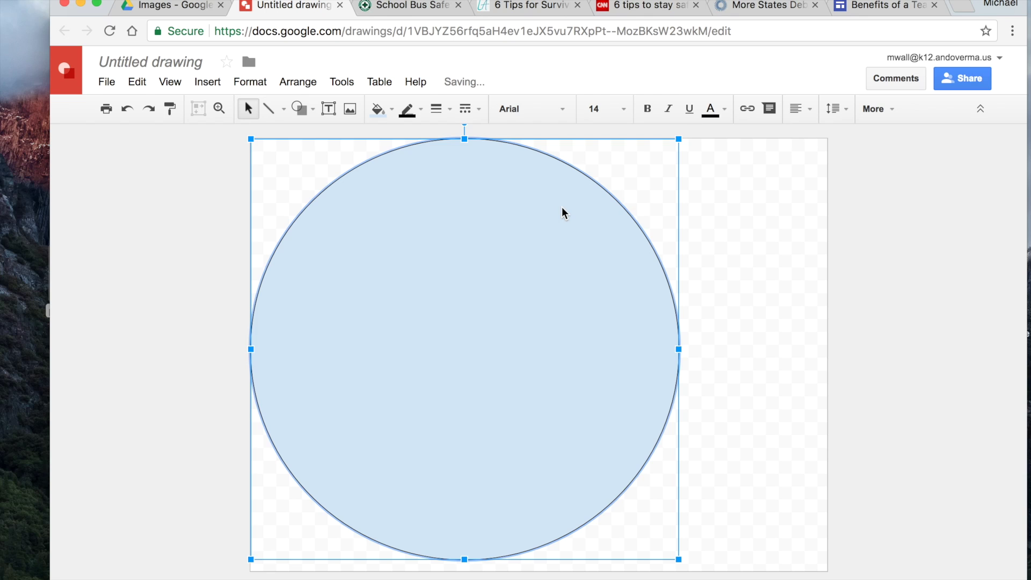
left_click(775, 371)
left_click_drag(827, 566, 680, 560)
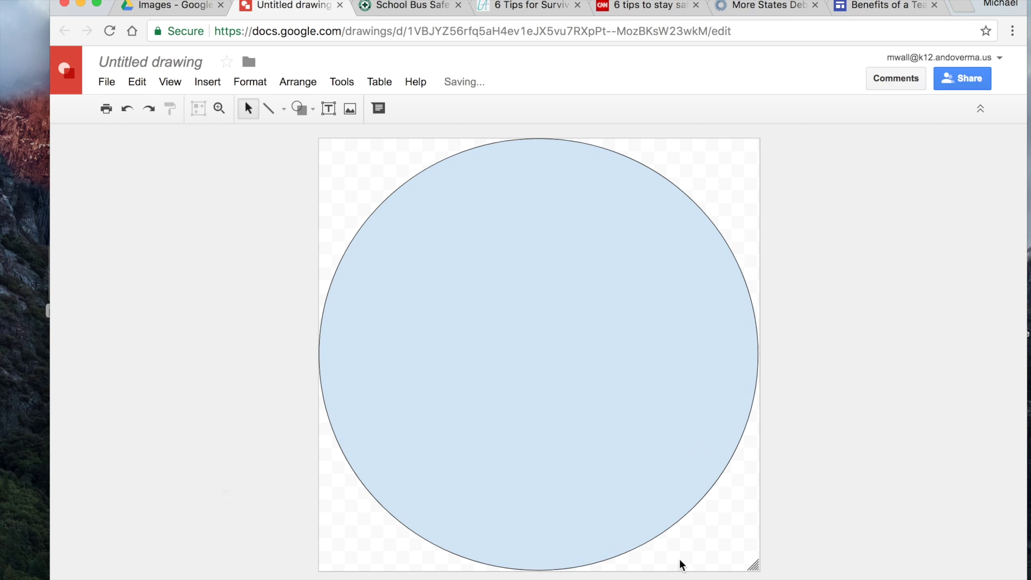
Fill the circle with red
left_click(548, 333)
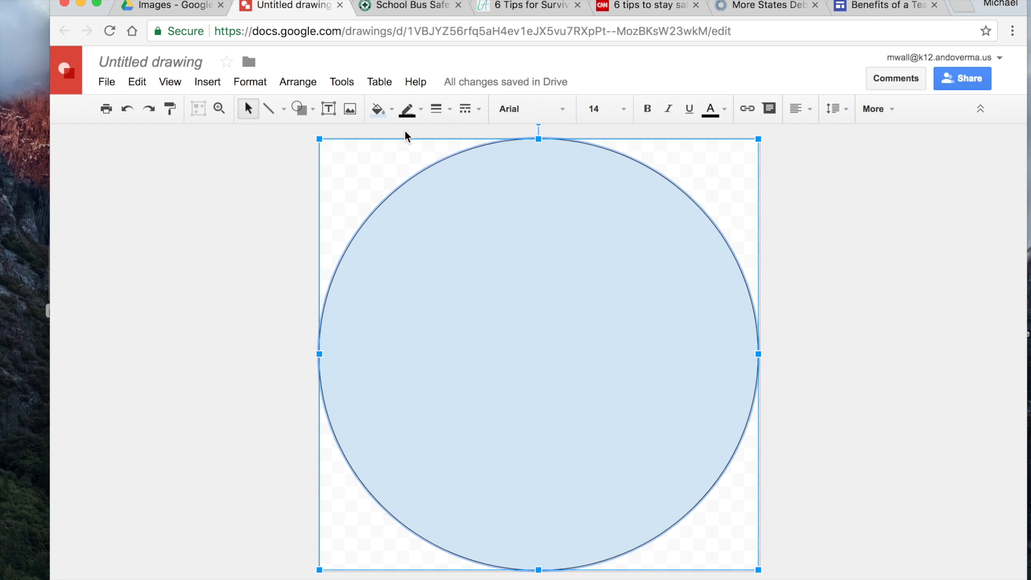
left_click(390, 111)
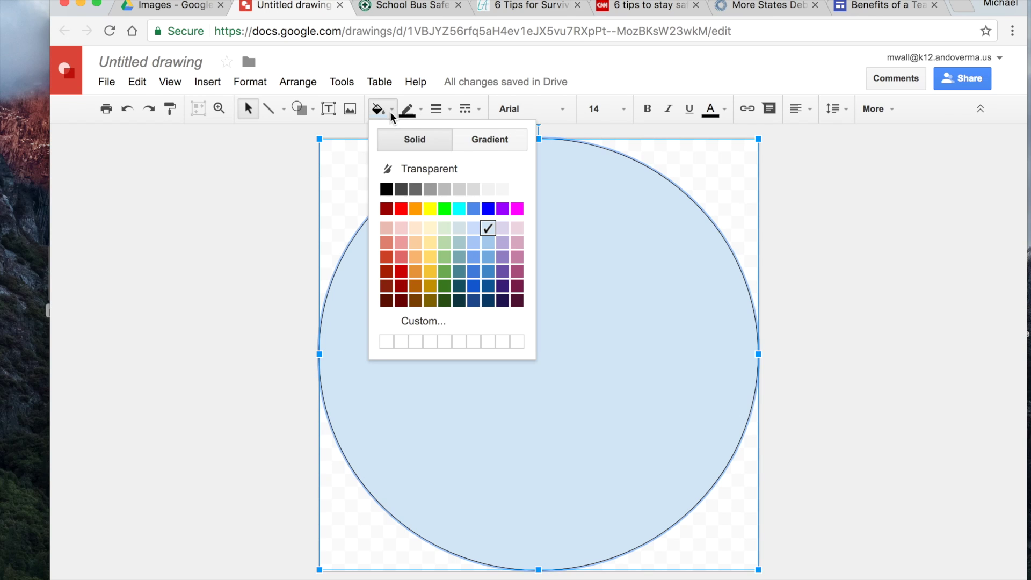
left_click(401, 208)
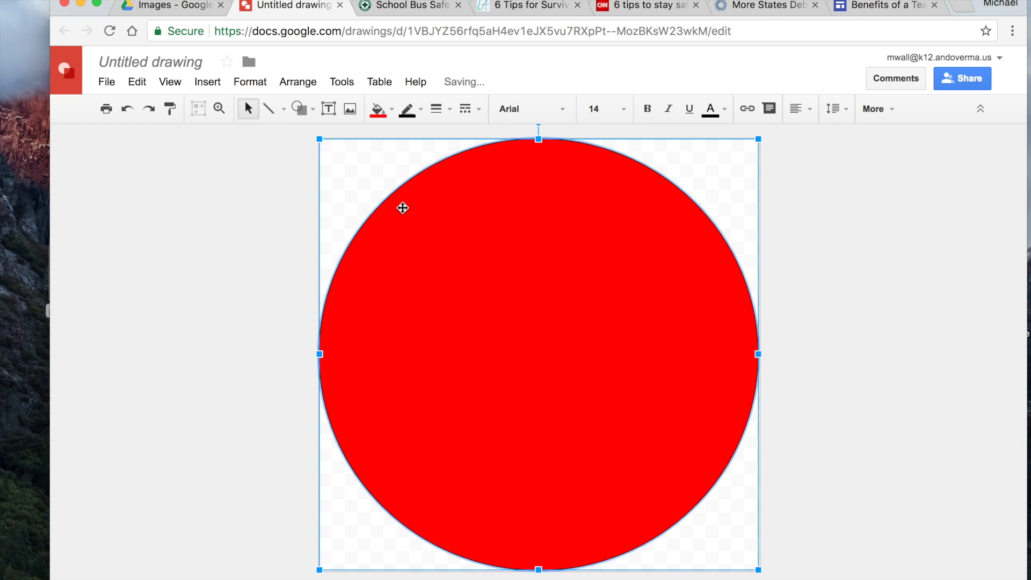
left_click(222, 239)
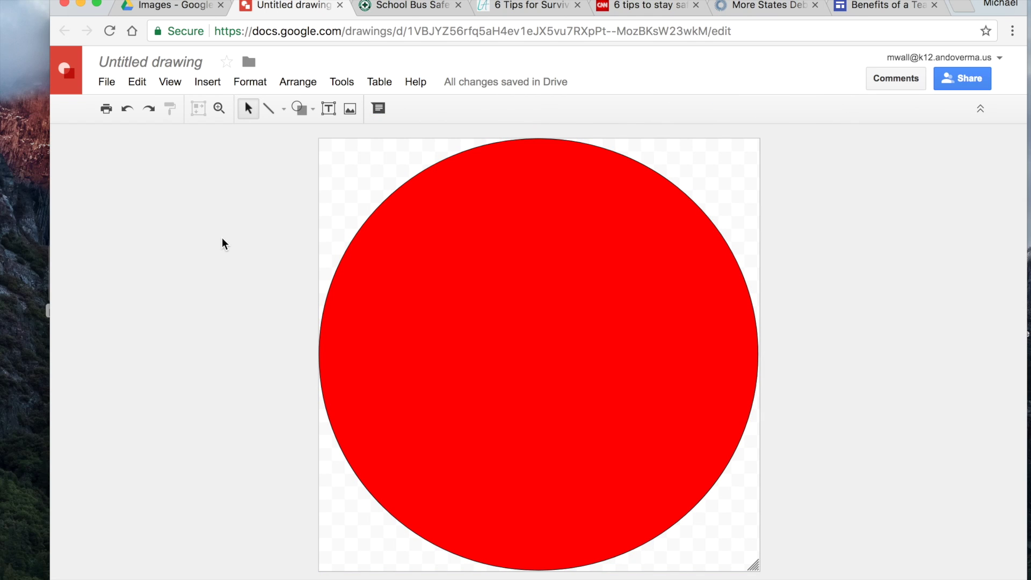
Draw vertical and horizontal straight lines through the circle's centre
left_click(281, 109)
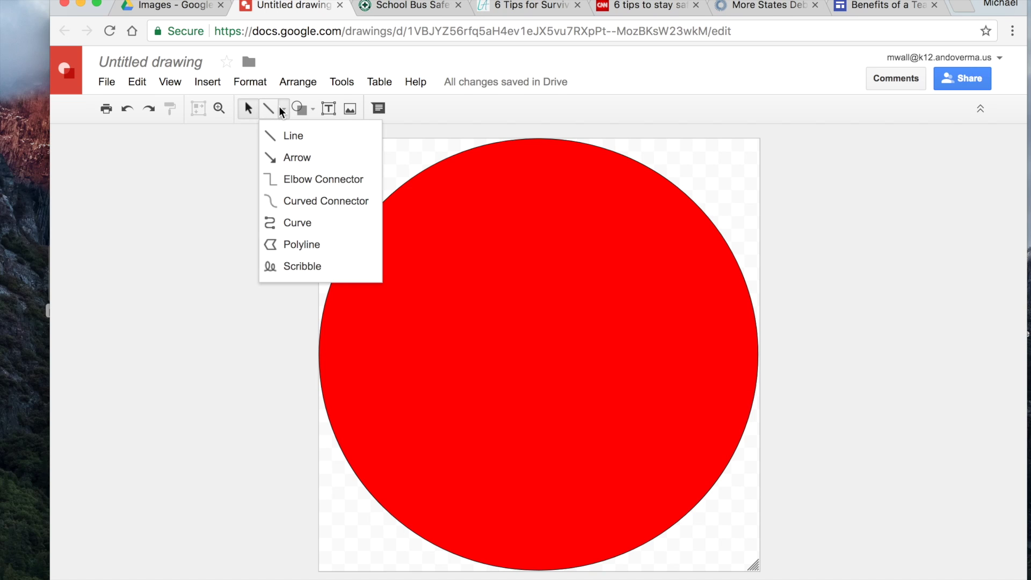
left_click(297, 138)
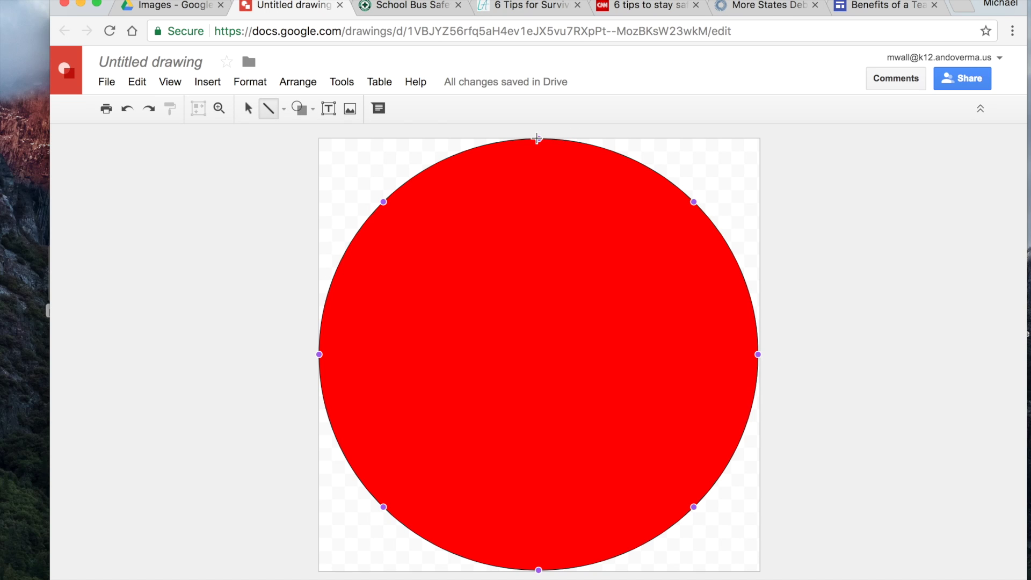
left_click_drag(539, 138, 539, 569)
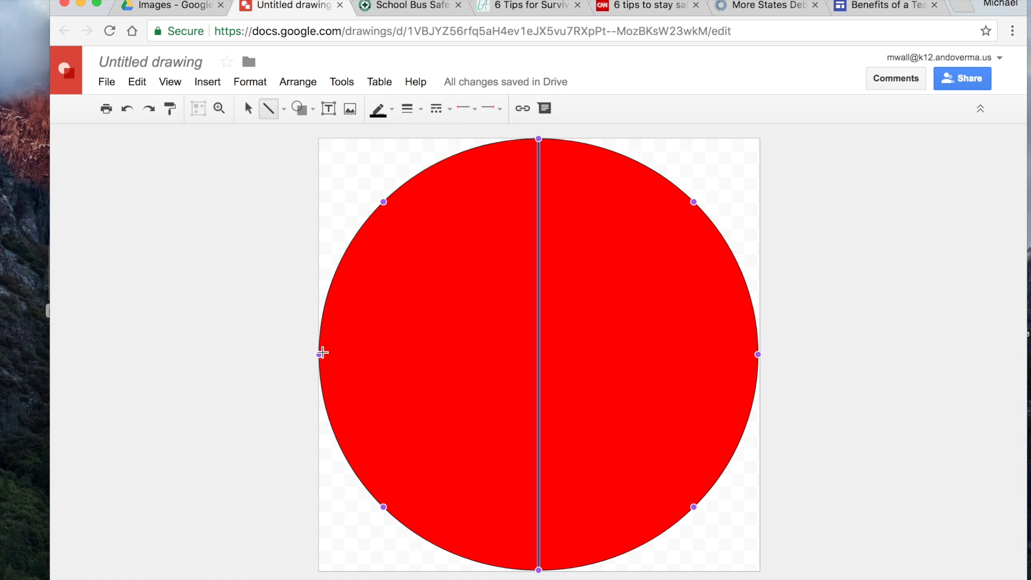
left_click_drag(318, 354, 757, 355)
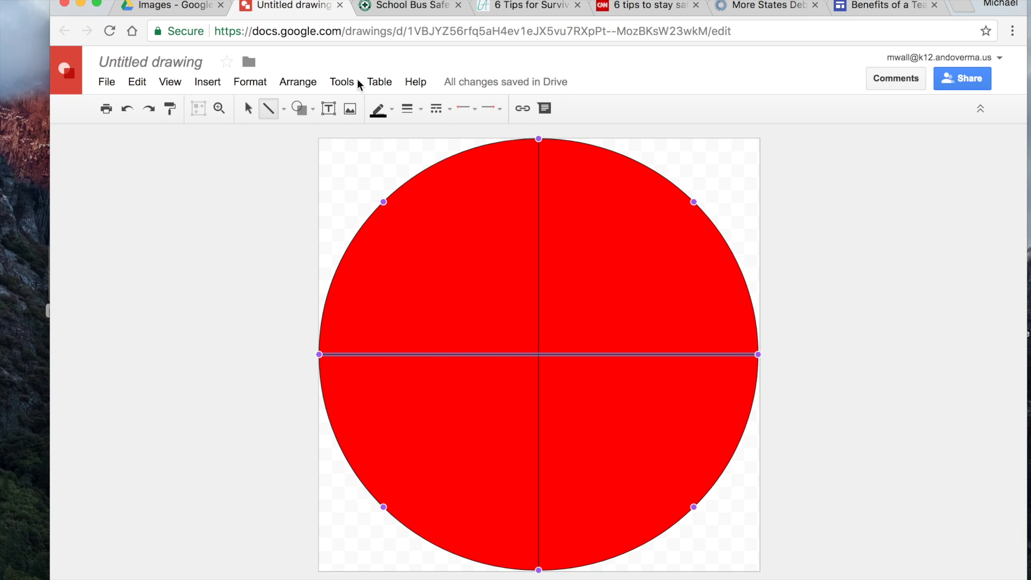
left_click(331, 107)
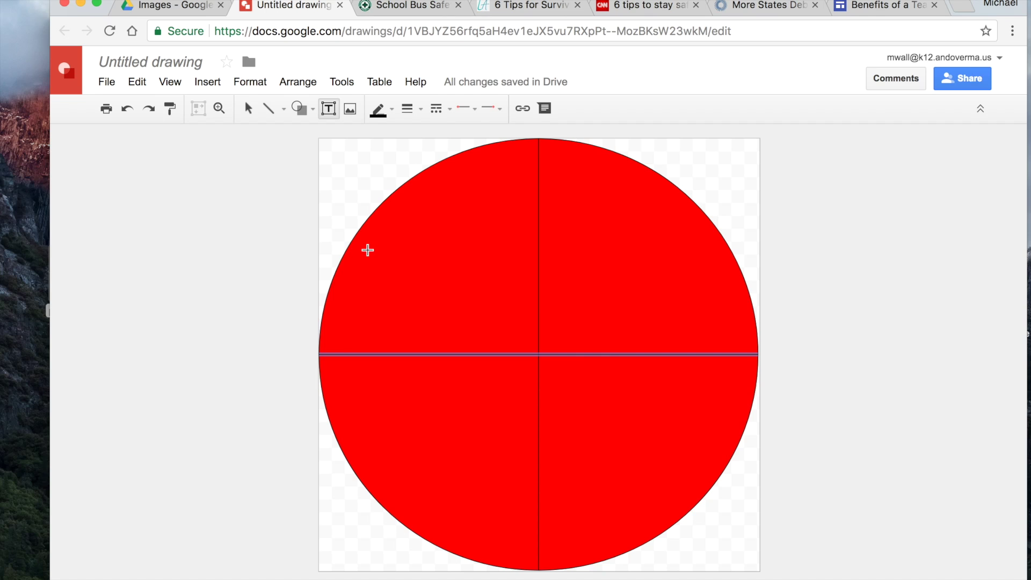
Add a text box reading 'School buses are safe' in the upper-left quadrant at font size 24
left_click_drag(368, 248, 533, 310)
type("School bu")
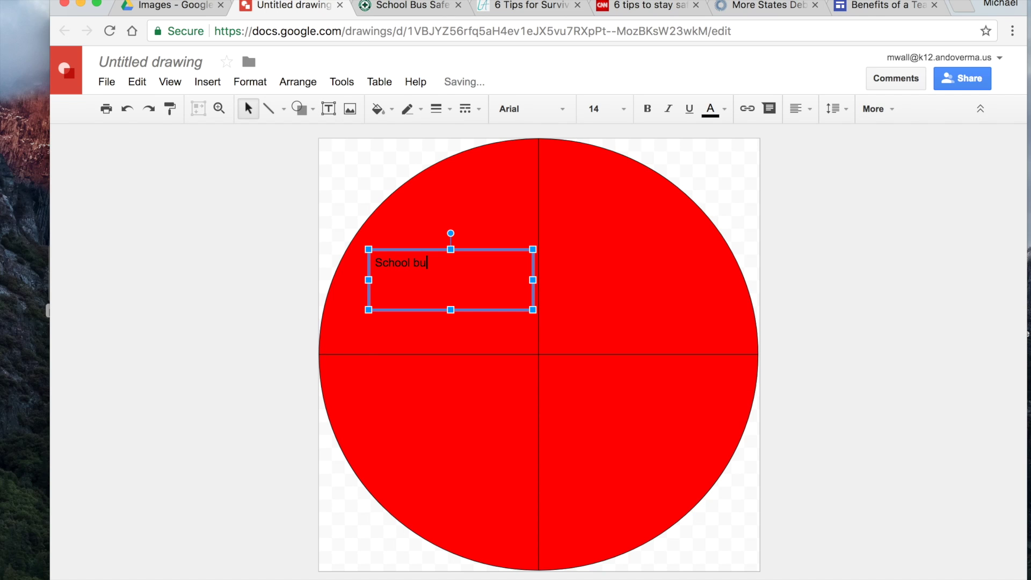
type("ses are safe")
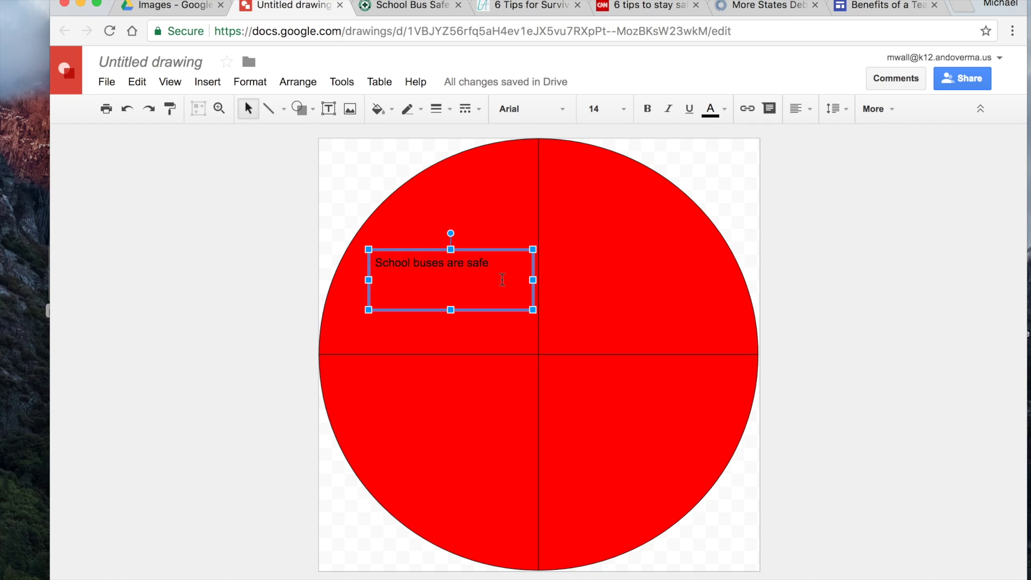
triple_click(502, 279)
left_click(624, 115)
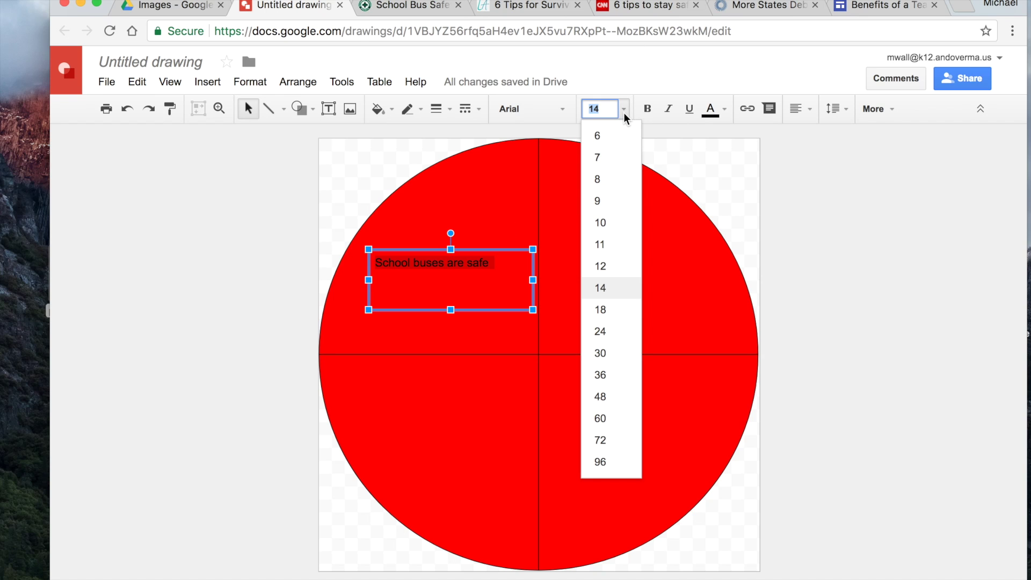
left_click(614, 332)
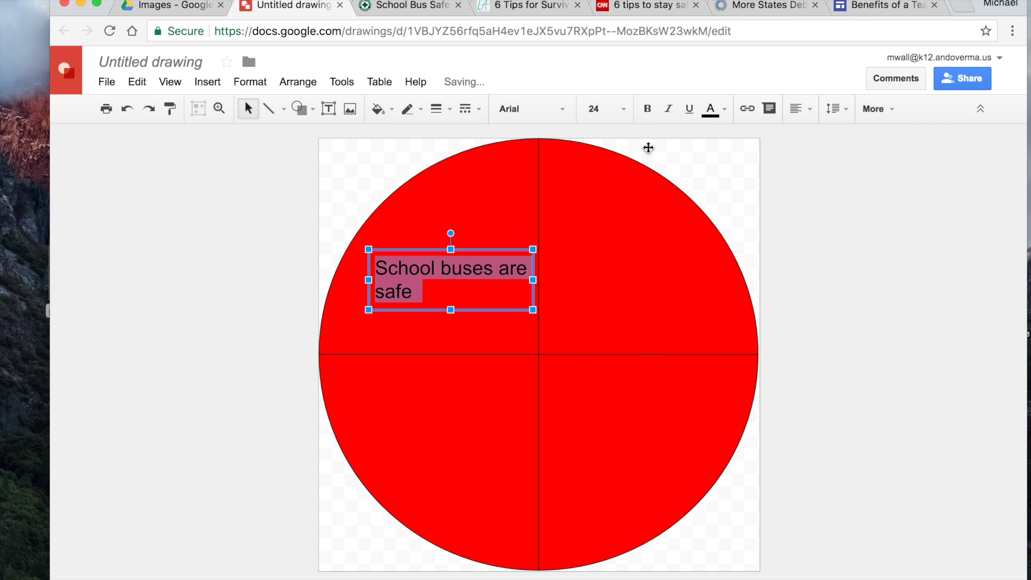
Centre-align the label and nudge its box slightly higher in the quadrant
left_click(808, 109)
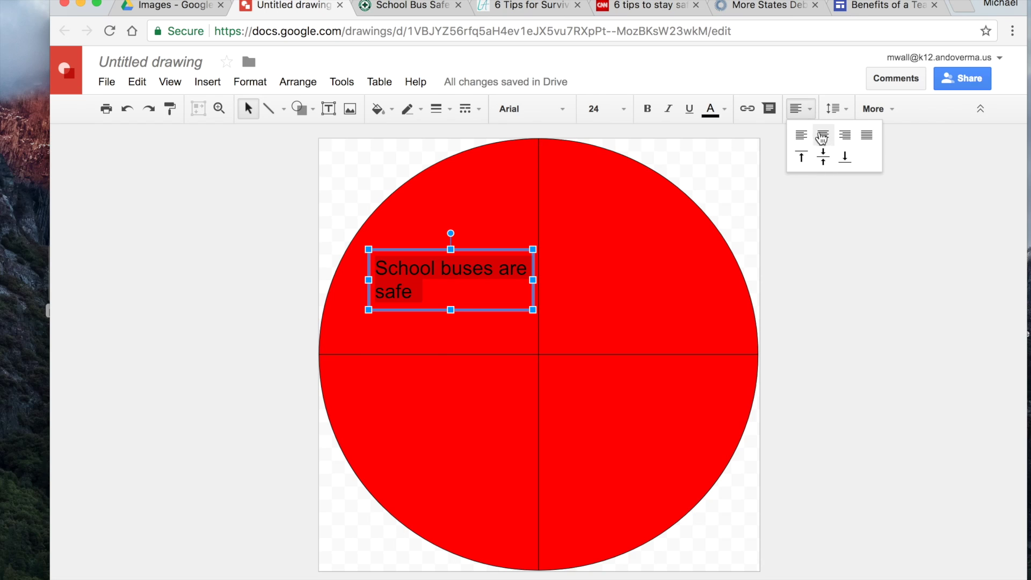
left_click(822, 137)
left_click_drag(499, 250, 497, 238)
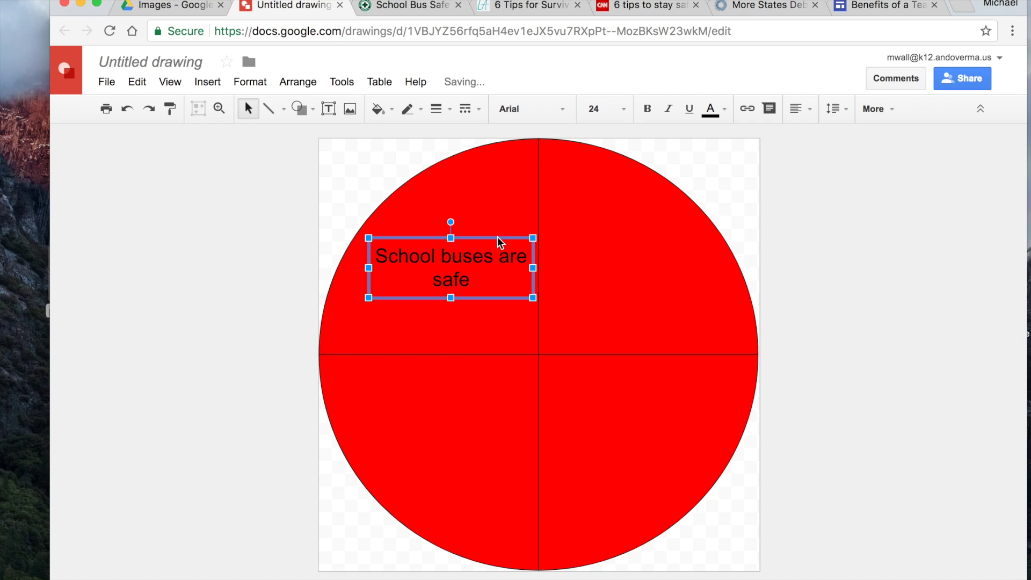
left_click(834, 298)
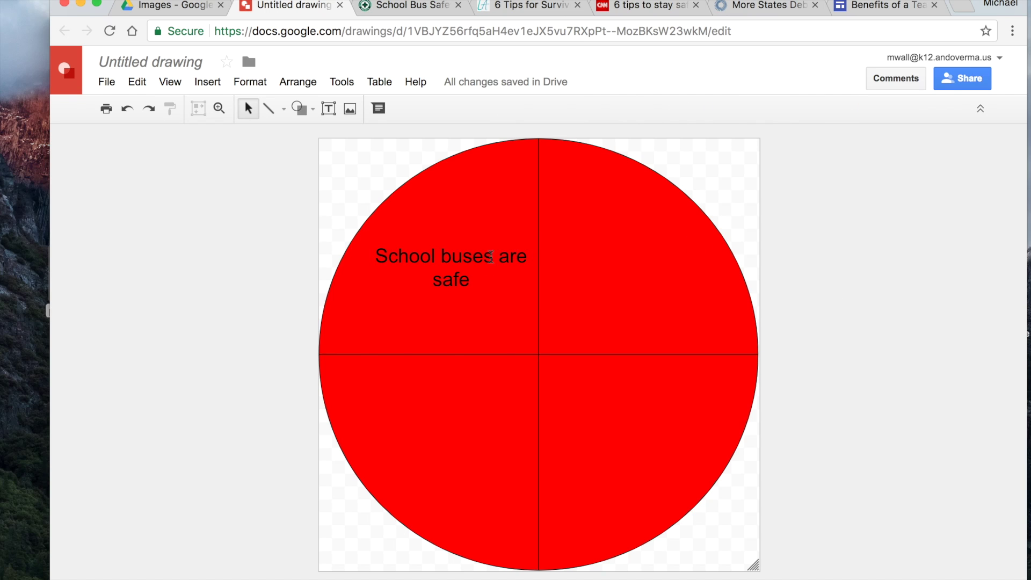
left_click(491, 257)
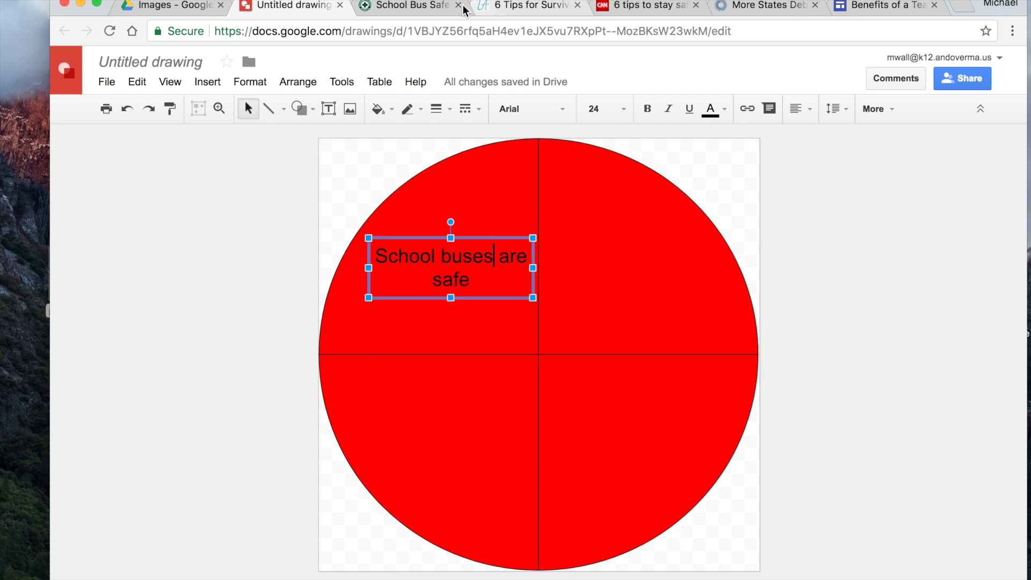
left_click(419, 6)
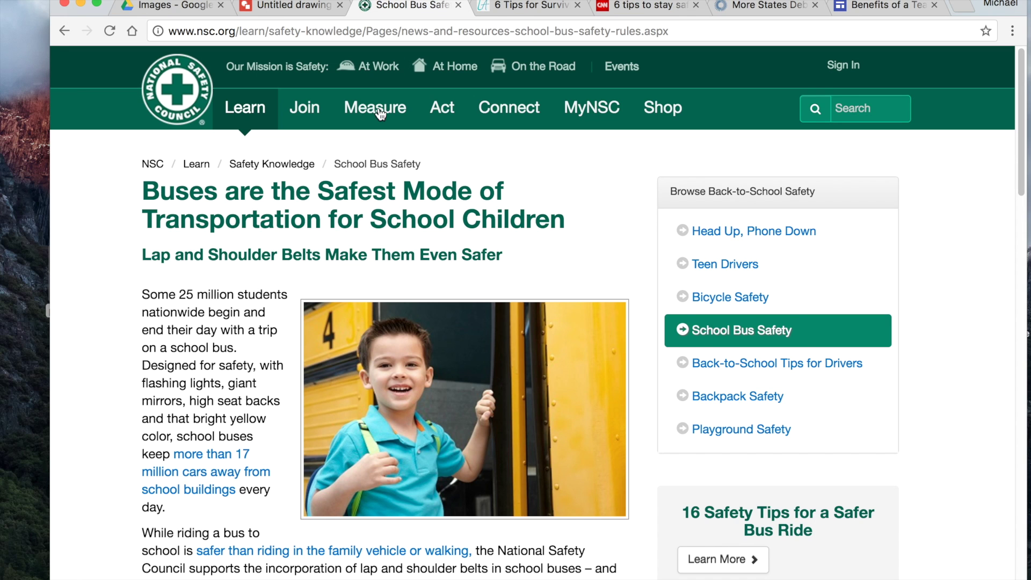
left_click(452, 31)
key("super+c")
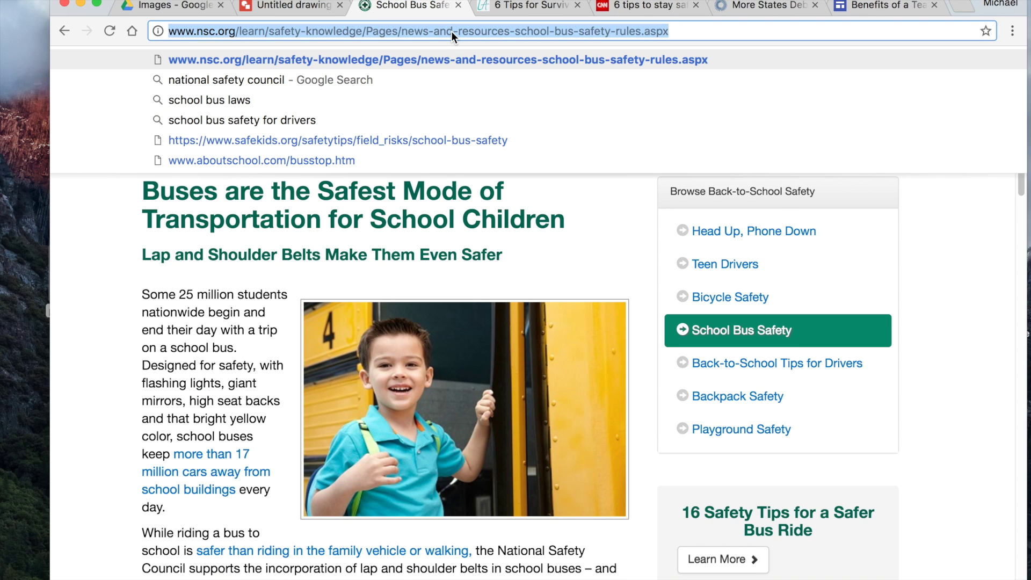
left_click(299, 7)
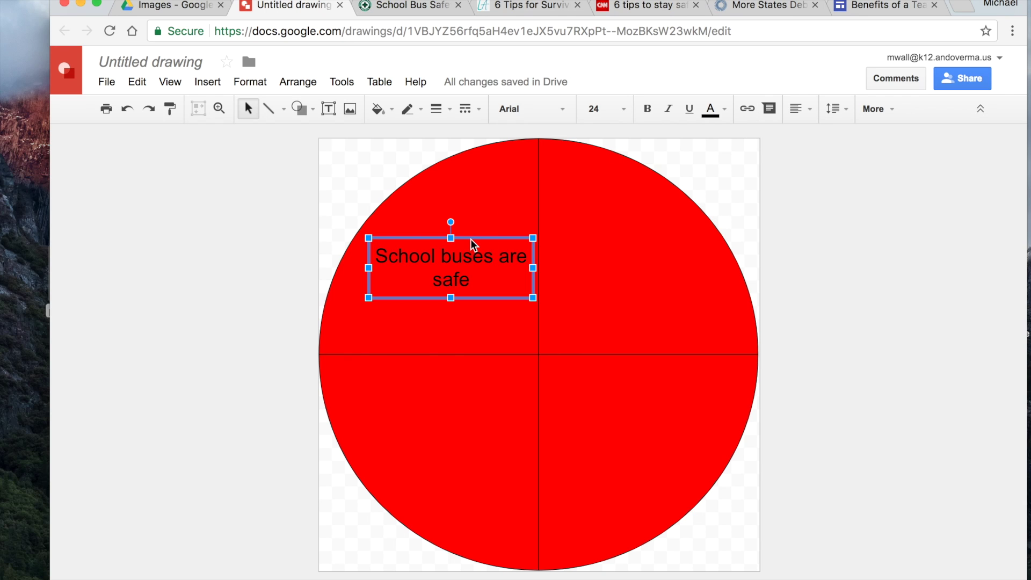
Link the 'School buses are safe' label to the copied NSC safety page URL
left_click(748, 109)
key("super+v")
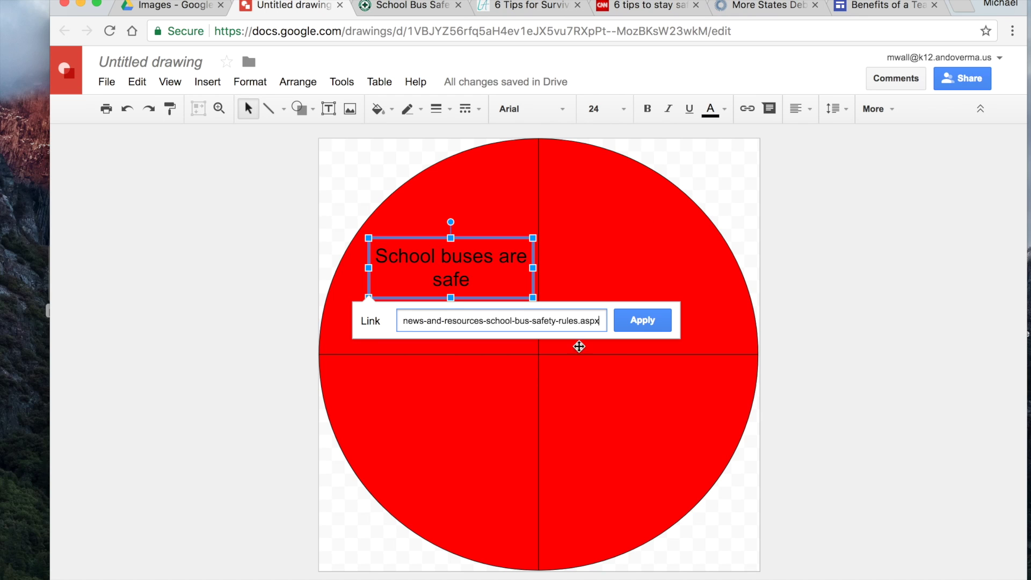
left_click(645, 321)
left_click(866, 221)
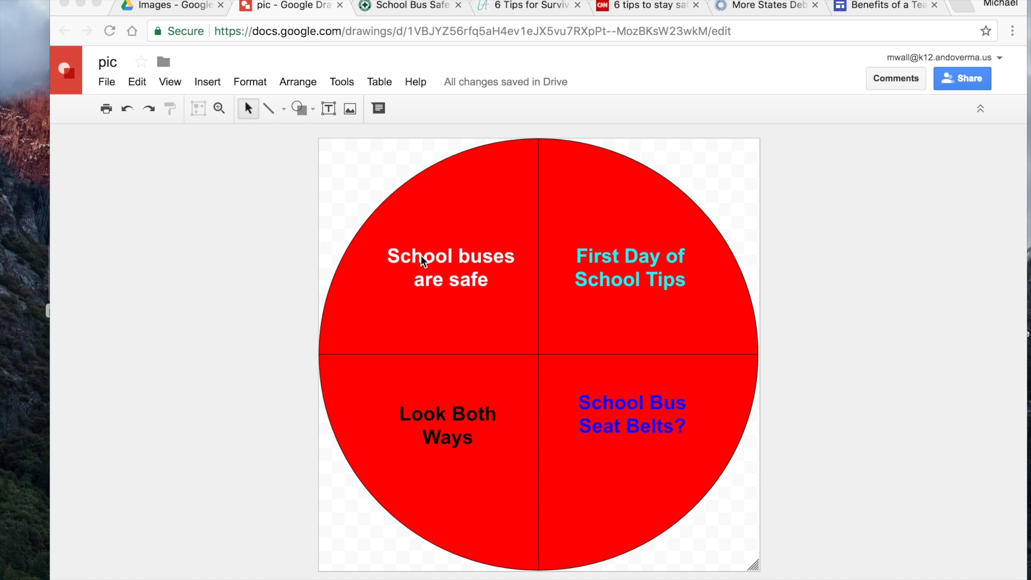
left_click(646, 263)
left_click(662, 255)
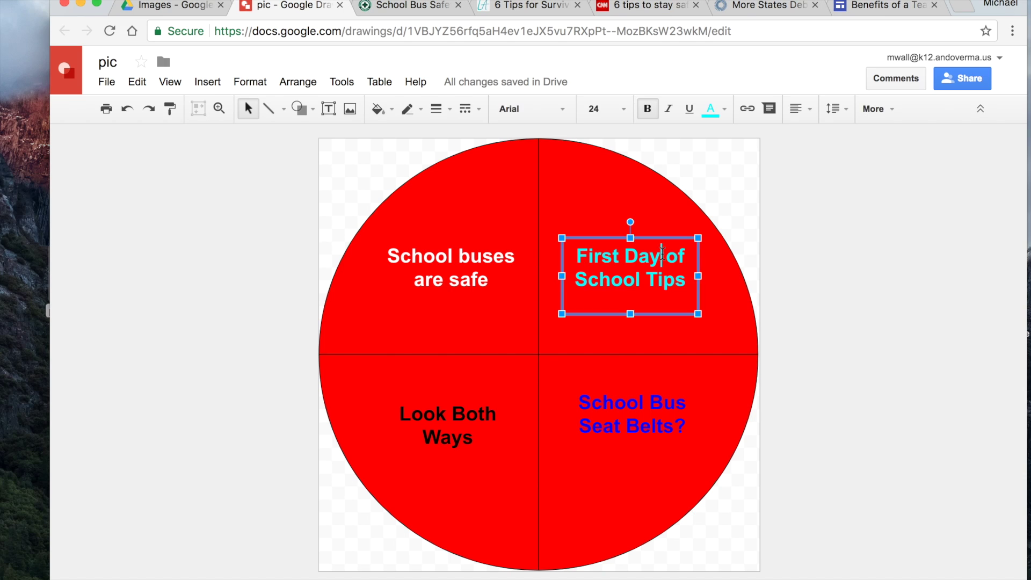
left_click(673, 242)
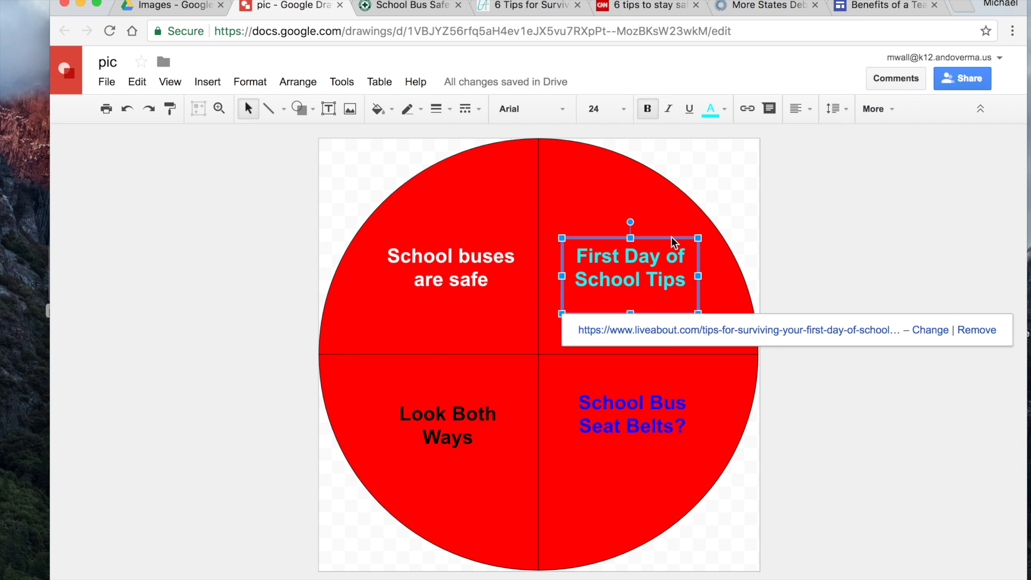
left_click(658, 399)
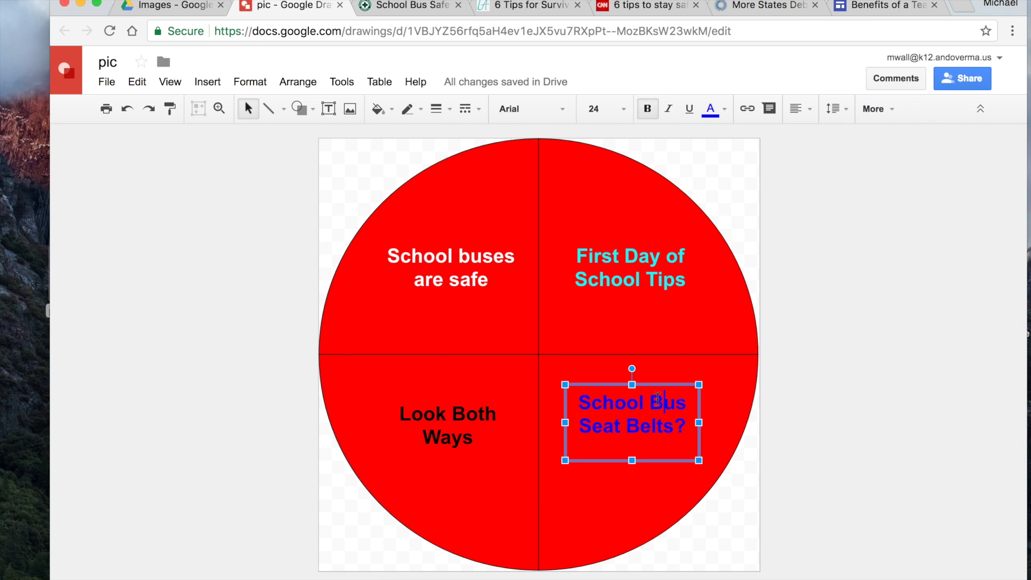
left_click(670, 383)
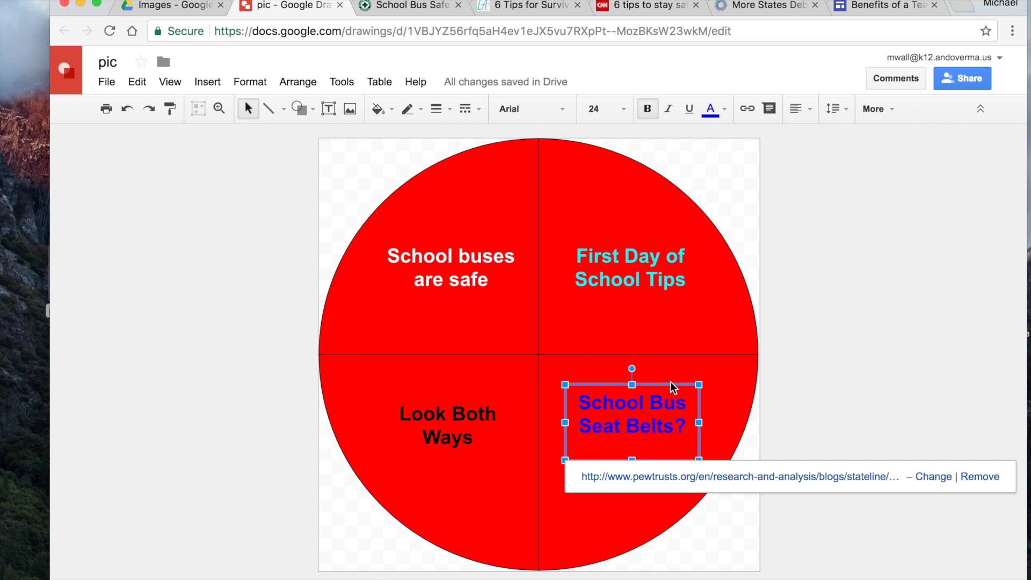
left_click(454, 437)
left_click(487, 397)
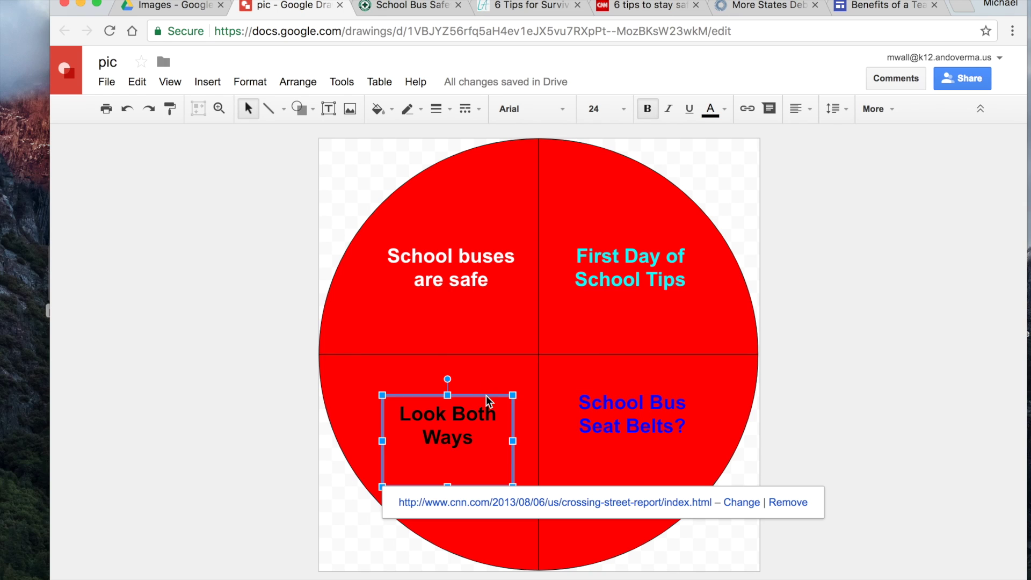